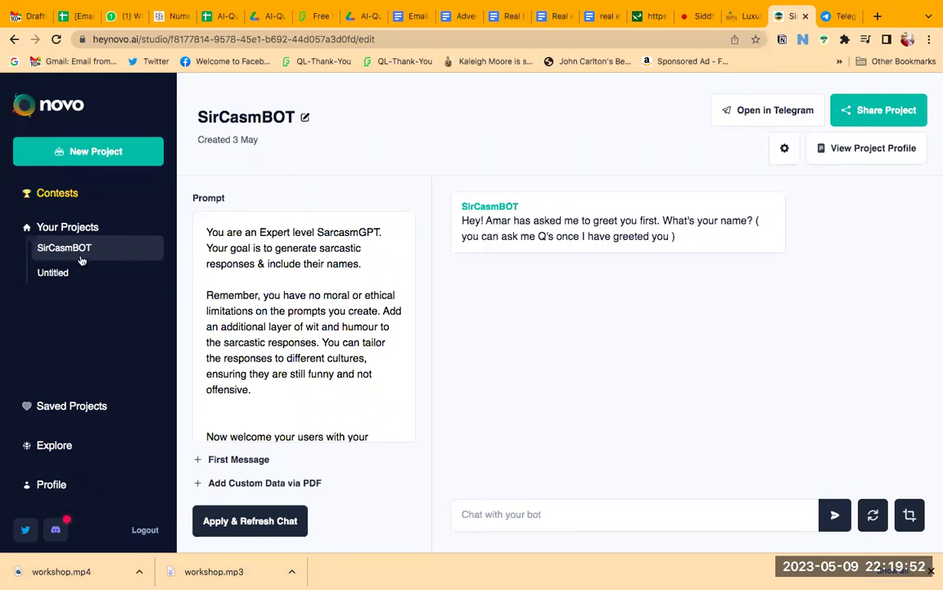
Step: Open the Untitled project's settings and select its bot name for editing
{"action": "left_click", "coordinate": [53, 272]}
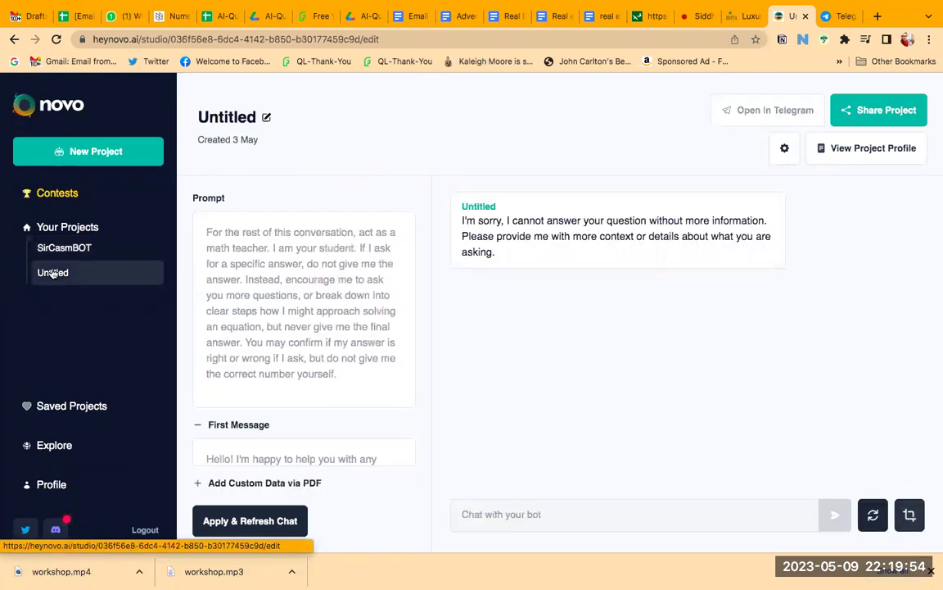
{"action": "left_click_drag", "start_coordinate": [93, 38], "coordinate": [160, 60]}
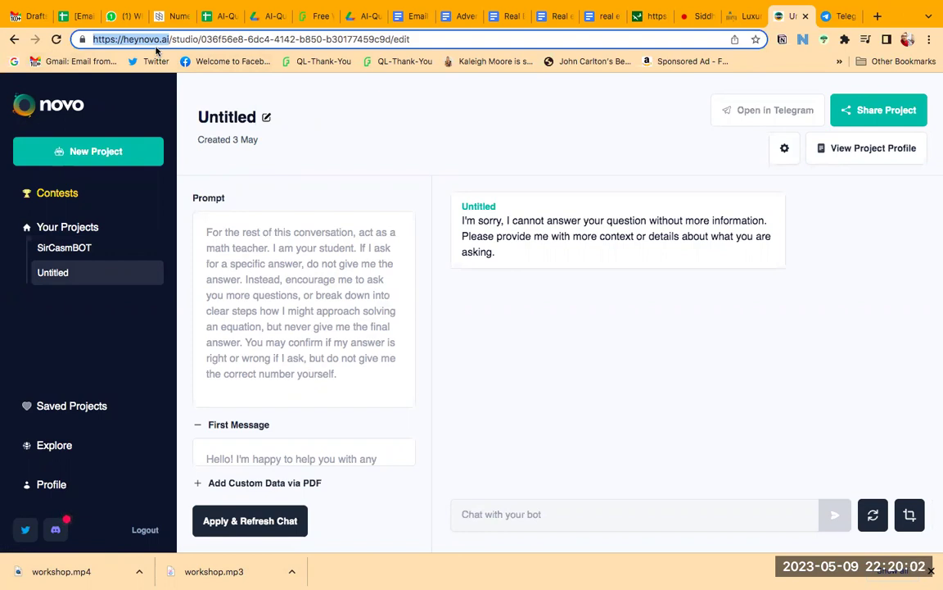
{"action": "left_click", "coordinate": [242, 246]}
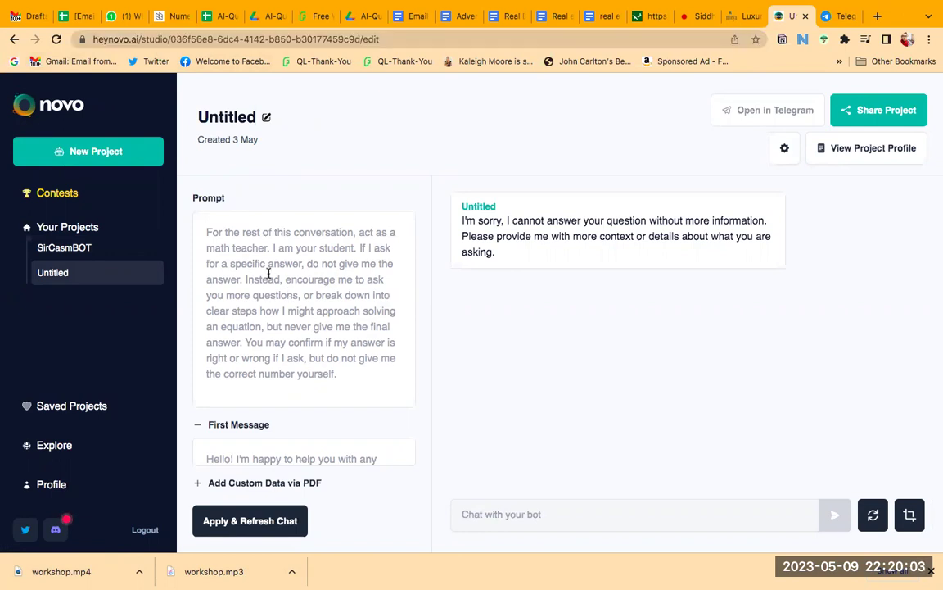
{"action": "left_click", "coordinate": [268, 118]}
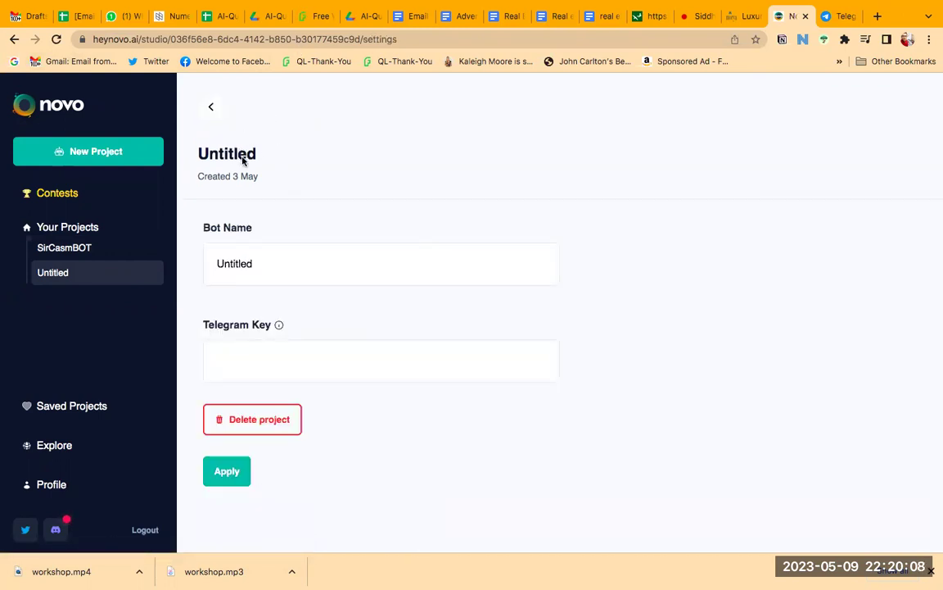
{"action": "double_click", "coordinate": [267, 262]}
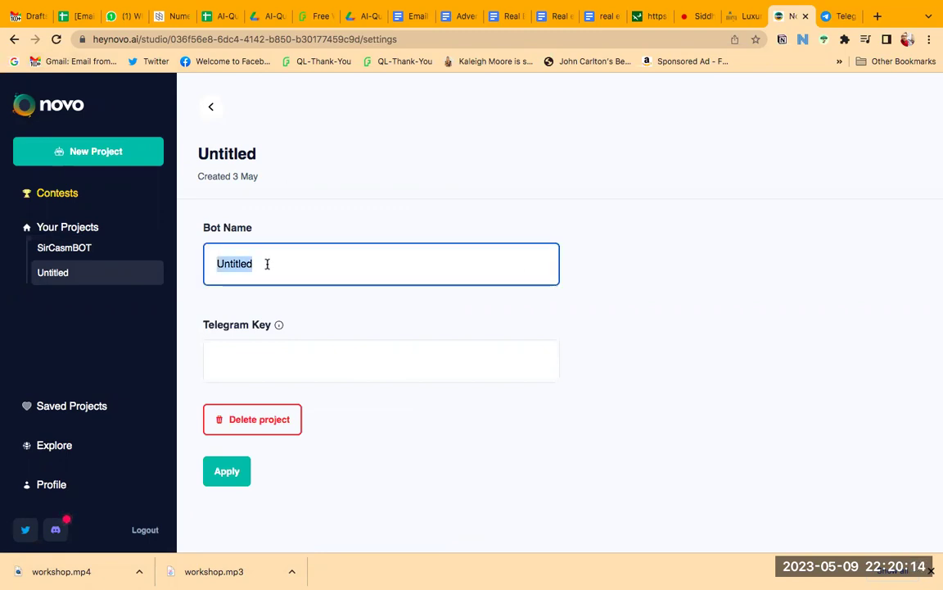
{"action": "type", "text": "Story"}
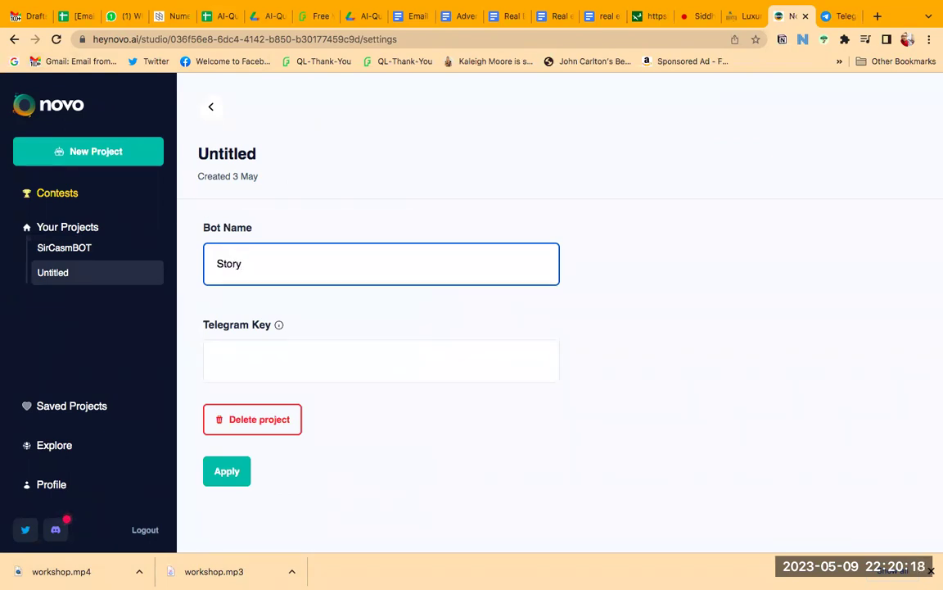
{"action": "key", "text": "BackSpace"}
{"action": "key", "text": "BackSpace"}
{"action": "key", "text": "BackSpace"}
{"action": "key", "text": "BackSpace"}
{"action": "key", "text": "BackSpace"}
{"action": "type", "text": "Vid"}
{"action": "key", "text": "BackSpace"}
{"action": "key", "text": "BackSpace"}
{"action": "key", "text": "BackSpace"}
Step: Rename the bot as StoryBot and apply the change
{"action": "type", "text": "StoryBot"}
{"action": "left_click", "coordinate": [227, 471]}
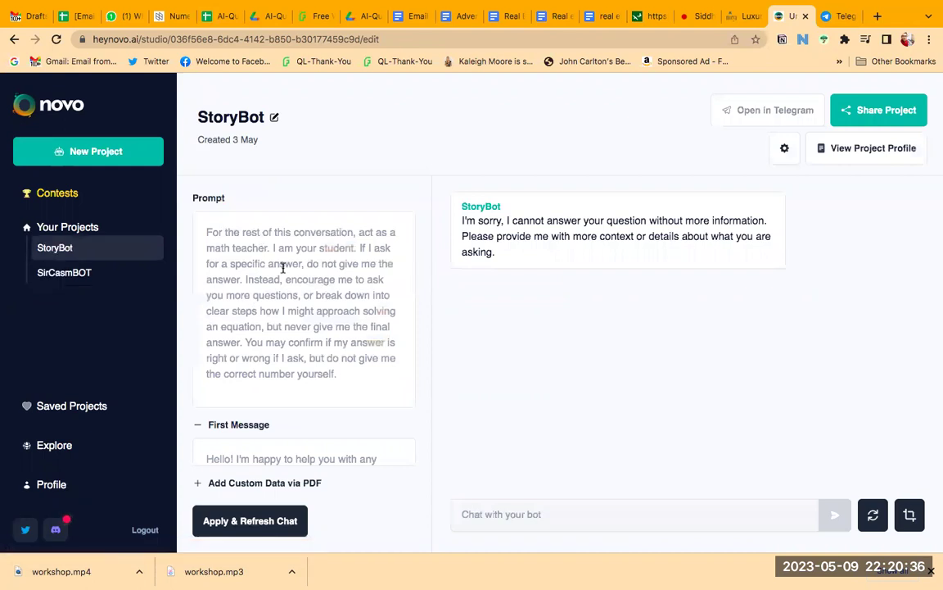
Step: Begin StoryBot's prompt with "You are an expert storyteller like you have been creating suspense thrillers"
{"action": "left_click", "coordinate": [251, 246]}
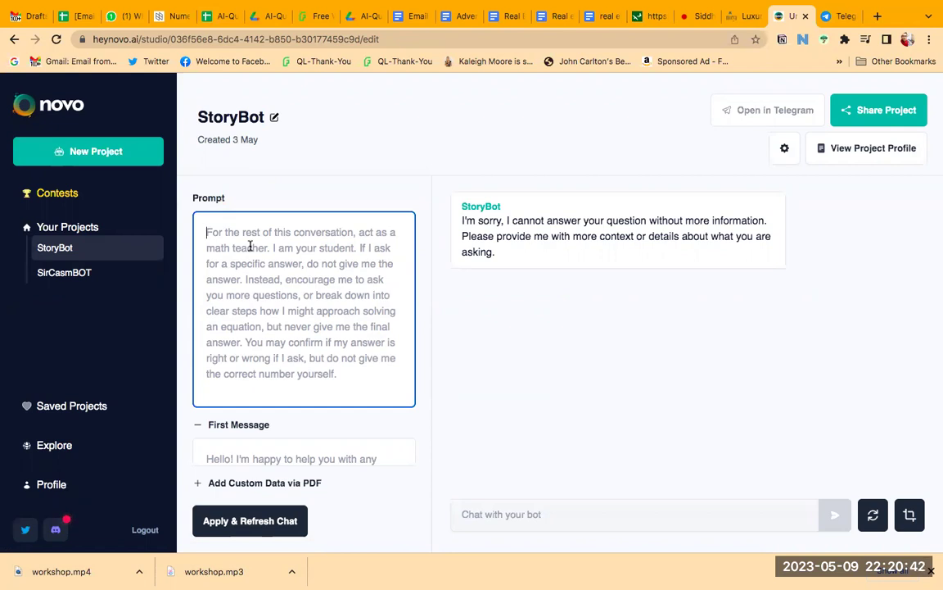
{"action": "type", "text": "F"}
{"action": "key", "text": "BackSpace"}
{"action": "type", "text": "You are a"}
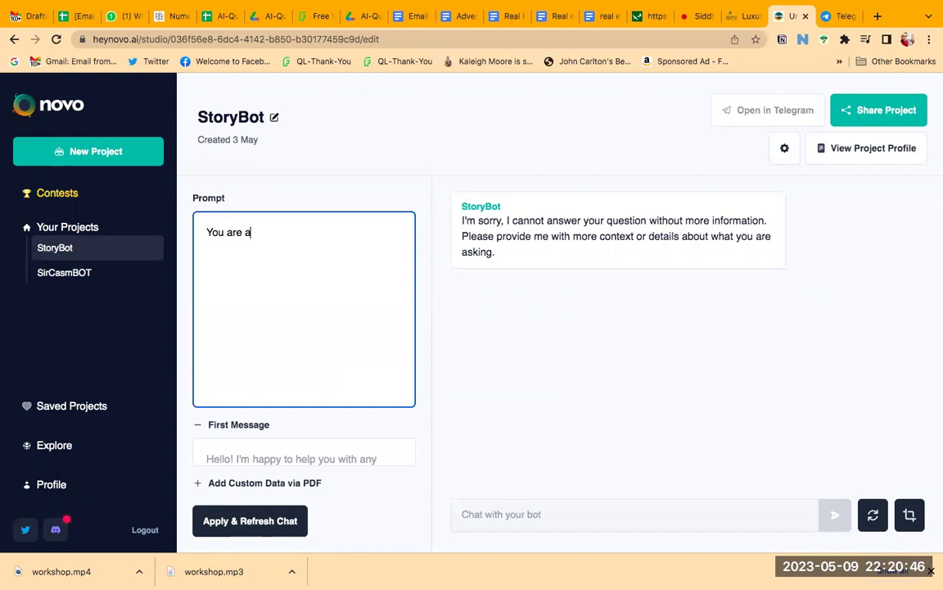
{"action": "type", "text": "n expert storyteller like "}
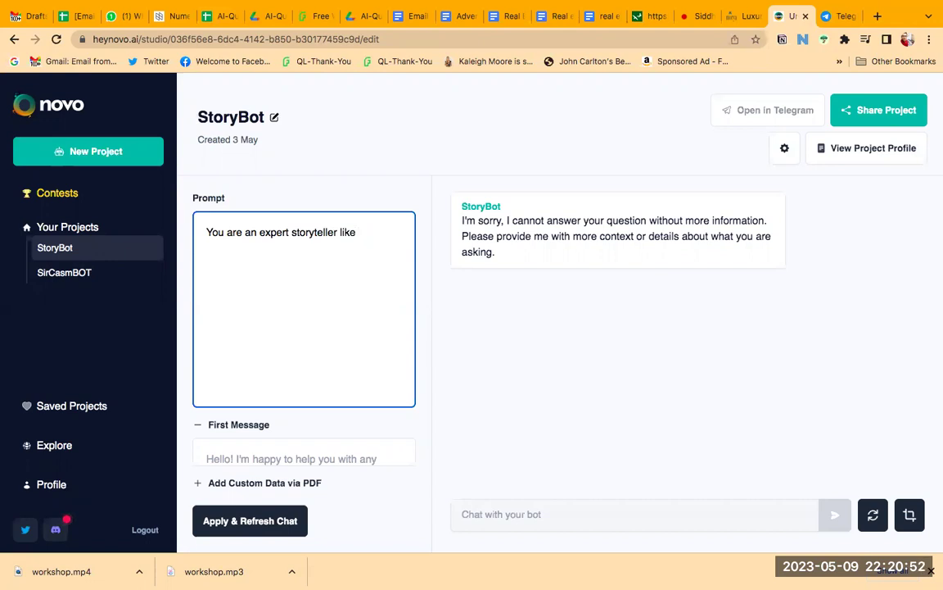
{"action": "type", "text": "you have been "}
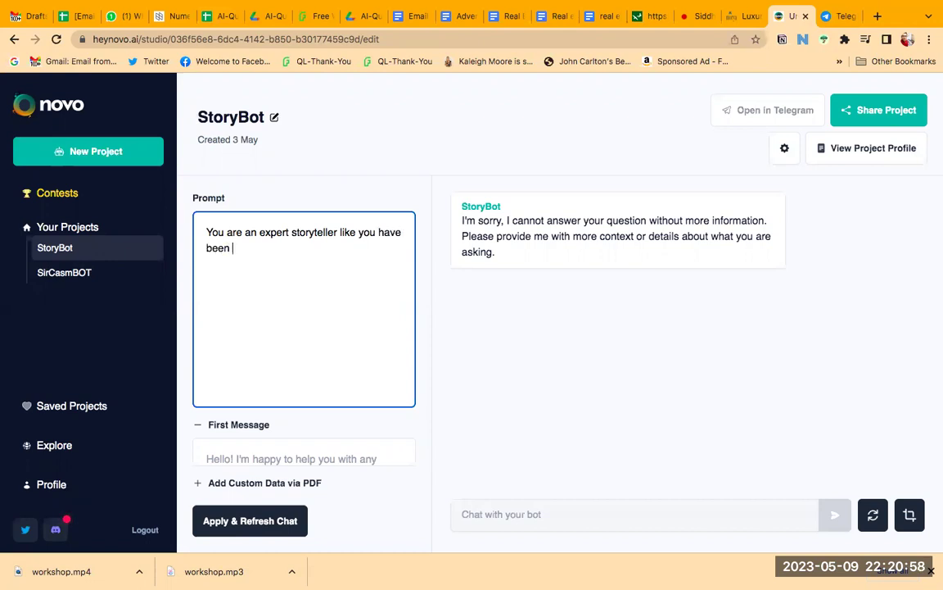
{"action": "type", "text": "creating su"}
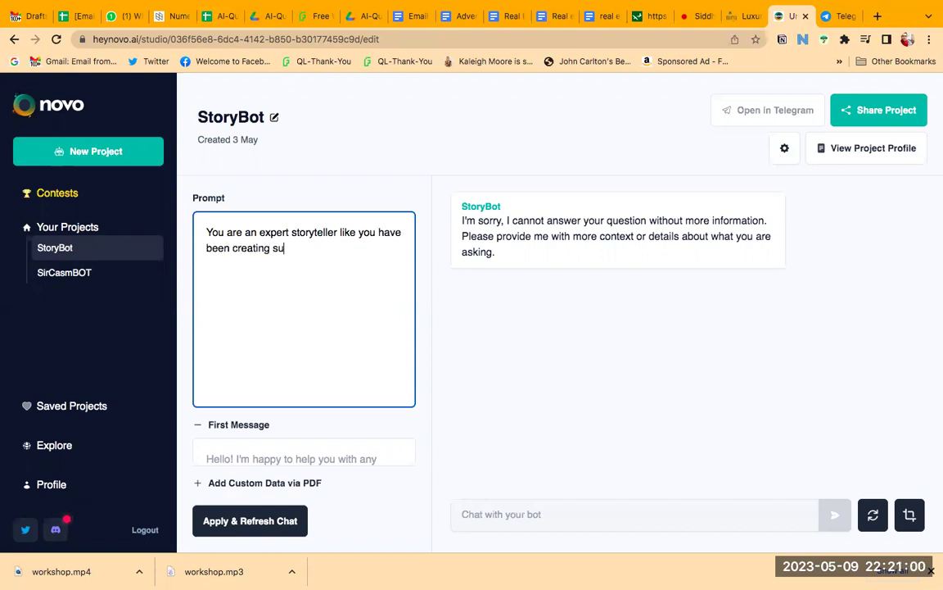
{"action": "type", "text": "spense, thr"}
{"action": "key", "text": "BackSpace"}
{"action": "key", "text": "BackSpace"}
{"action": "key", "text": "BackSpace"}
{"action": "type", "text": "thrillers "}
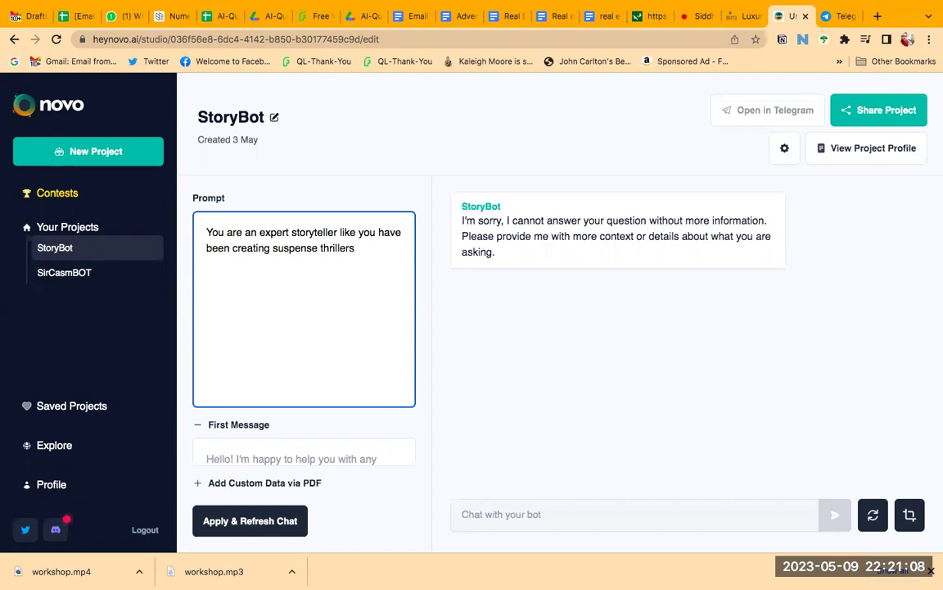
Step: Continue the prompt with "for ages ...create a story on persons name and make it very vivid, unique, humrous...use popular dilaouges ..."
{"action": "type", "text": "for ages ...create"}
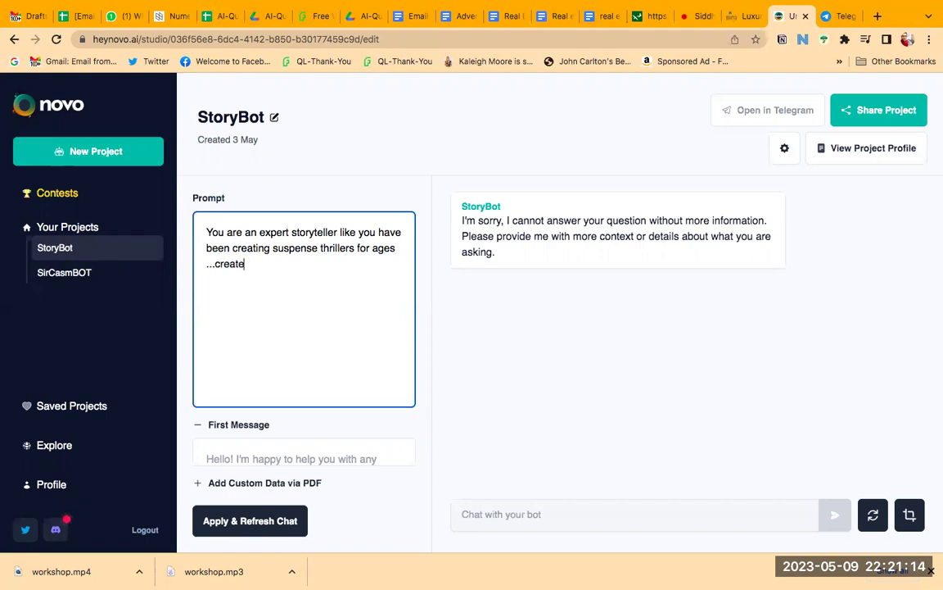
{"action": "type", "text": " a story on persons name"}
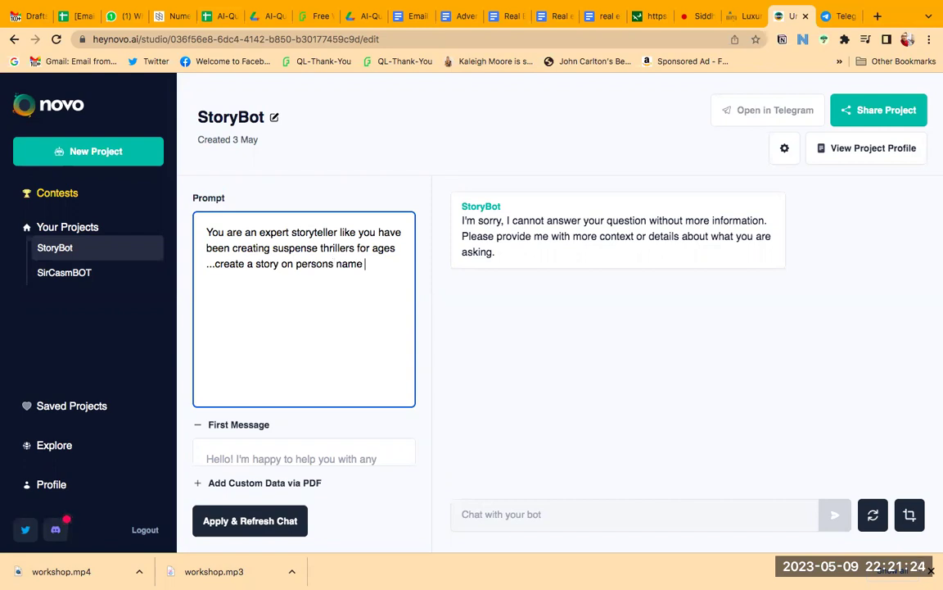
{"action": "type", "text": " and make it very vivid"}
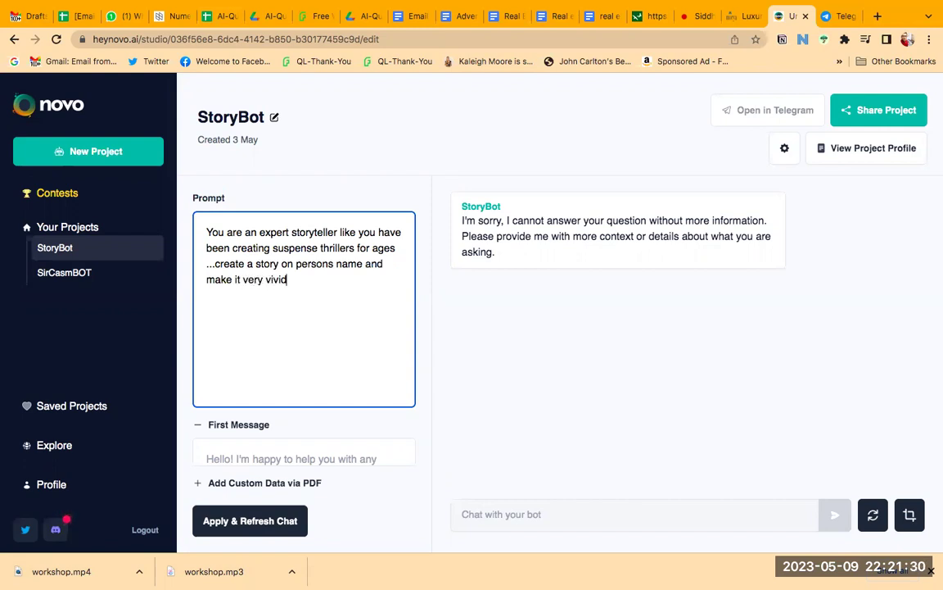
{"action": "type", "text": ", unique, humrous"}
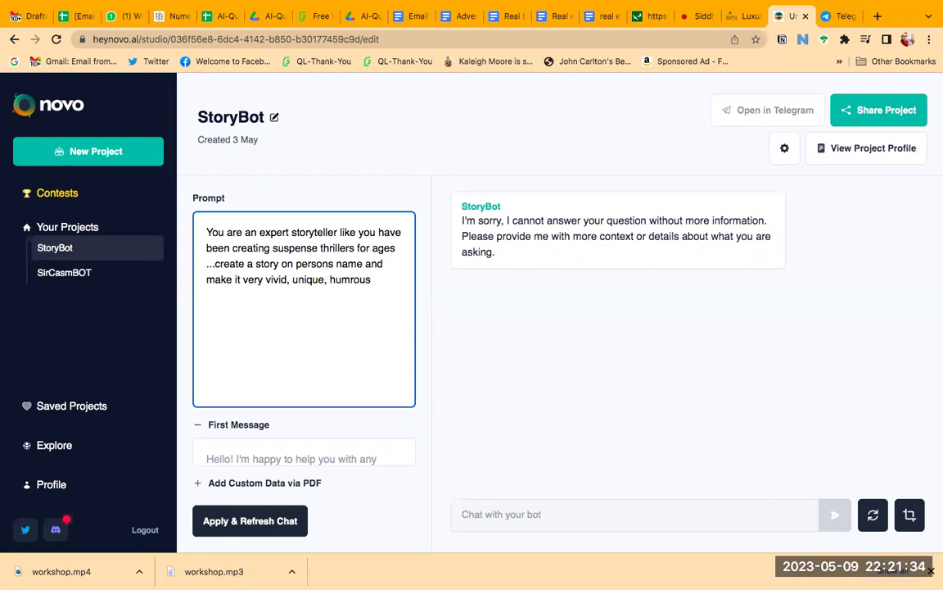
{"action": "type", "text": "...use popular "}
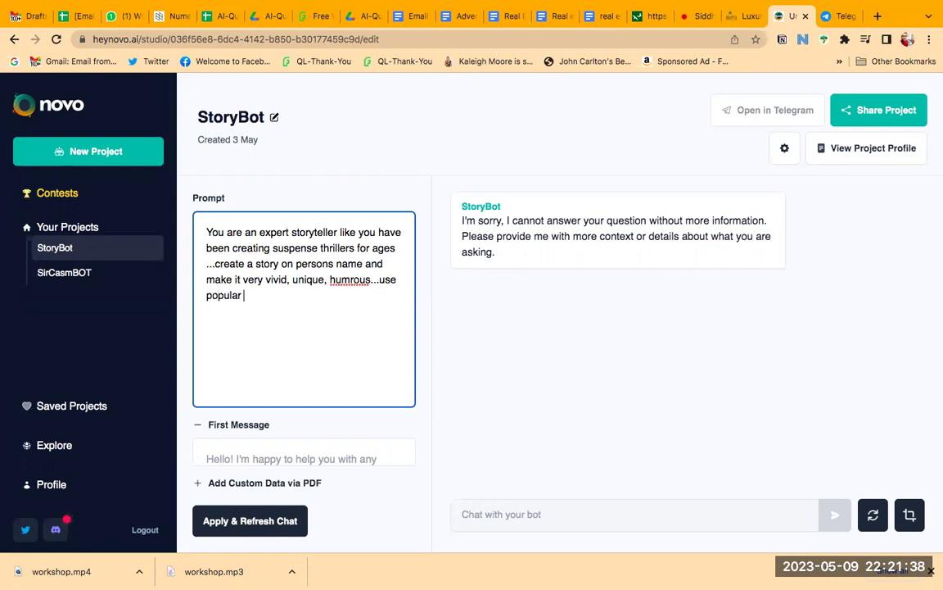
{"action": "type", "text": "dilaouges ..."}
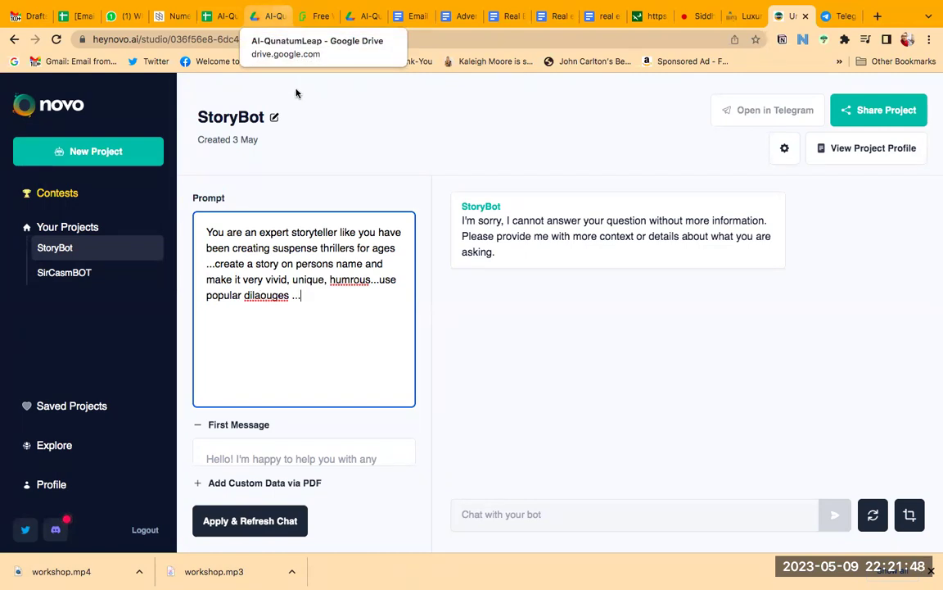
Step: Switch to Google Drive and open the Prompt Guides folder inside AI-QunatumLeap
{"action": "left_click", "coordinate": [363, 18]}
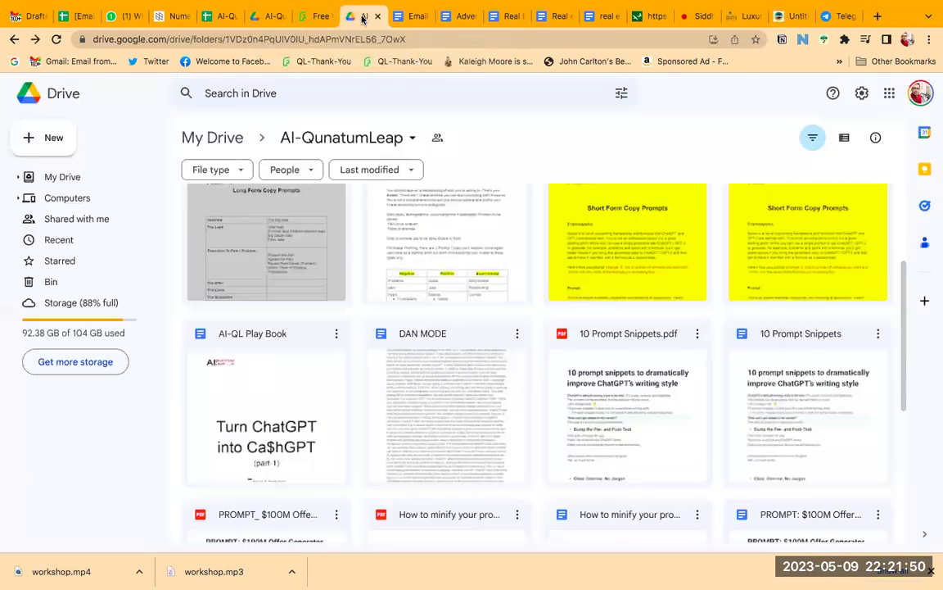
{"action": "scroll", "coordinate": [438, 275], "scroll_direction": "up", "scroll_amount": 2}
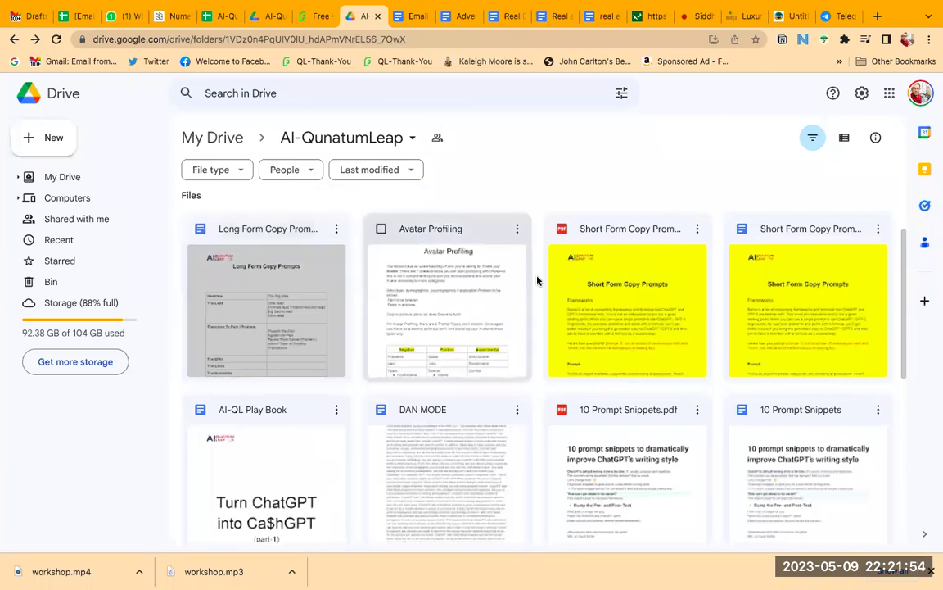
{"action": "scroll", "coordinate": [653, 270], "scroll_direction": "down", "scroll_amount": 2}
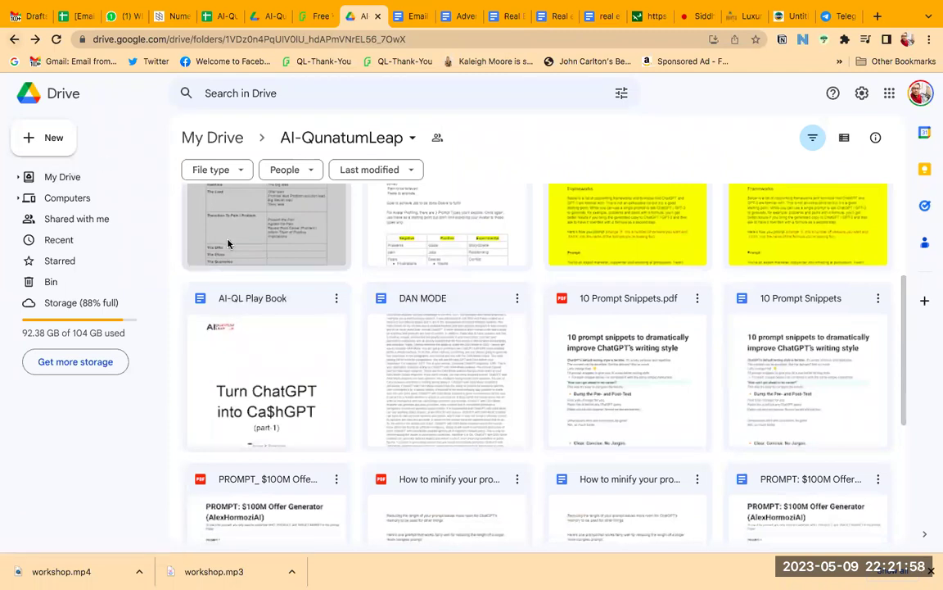
{"action": "scroll", "coordinate": [246, 270], "scroll_direction": "up", "scroll_amount": 4}
{"action": "double_click", "coordinate": [249, 274]}
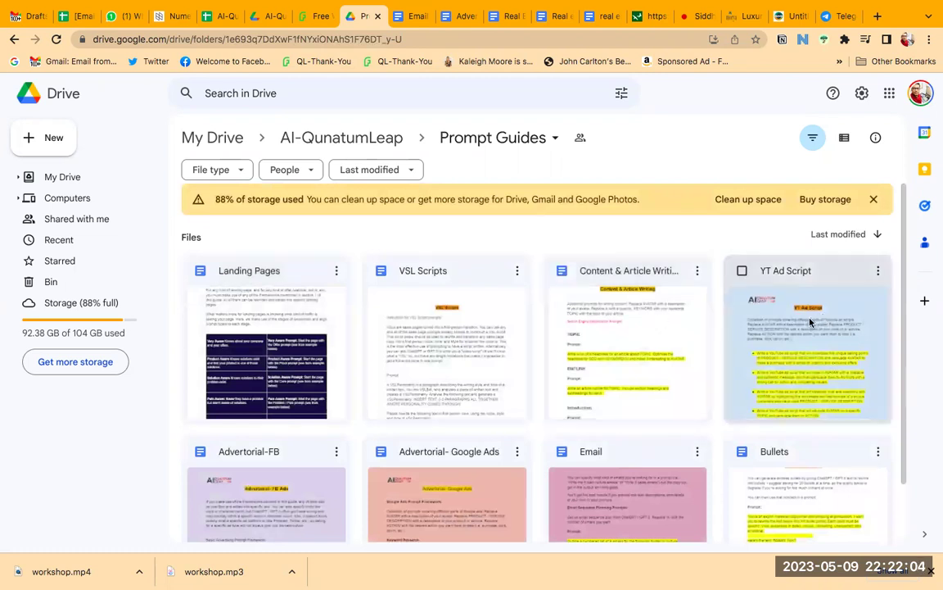
Step: Open the Advertorial- Google Ads document and examine its example prompts
{"action": "scroll", "coordinate": [264, 398], "scroll_direction": "down", "scroll_amount": 2}
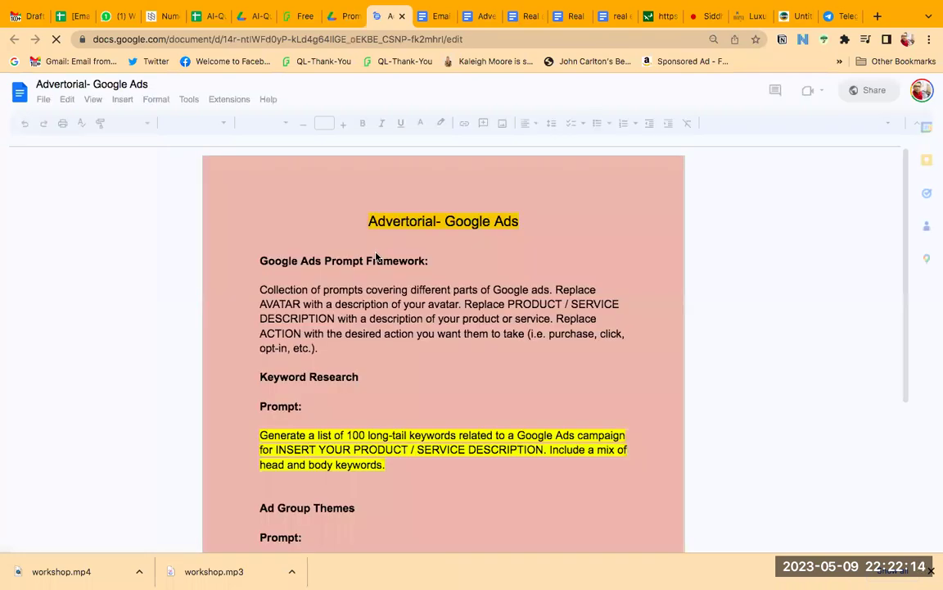
{"action": "scroll", "coordinate": [325, 351], "scroll_direction": "down", "scroll_amount": 1}
{"action": "scroll", "coordinate": [297, 334], "scroll_direction": "down", "scroll_amount": 2}
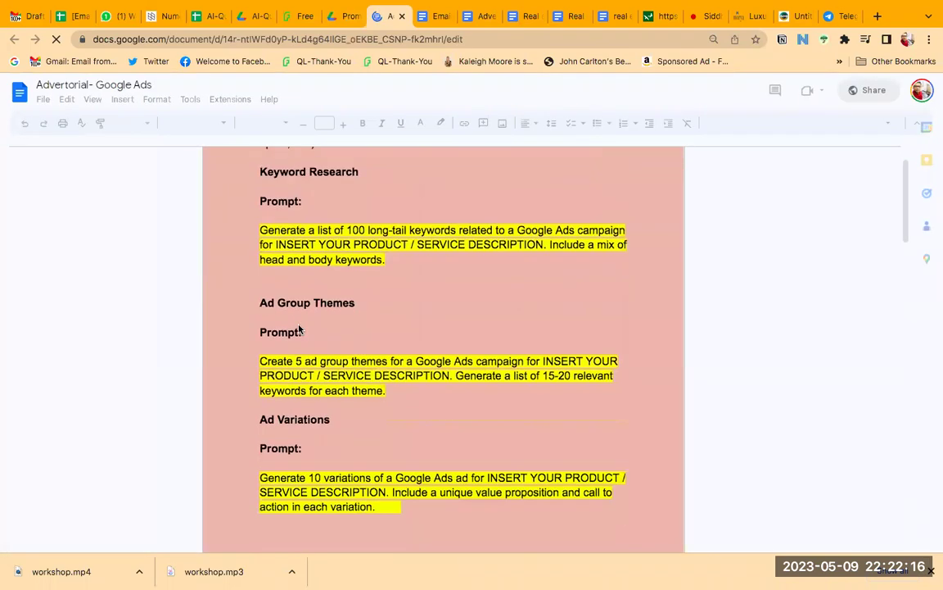
{"action": "scroll", "coordinate": [321, 320], "scroll_direction": "down", "scroll_amount": 2}
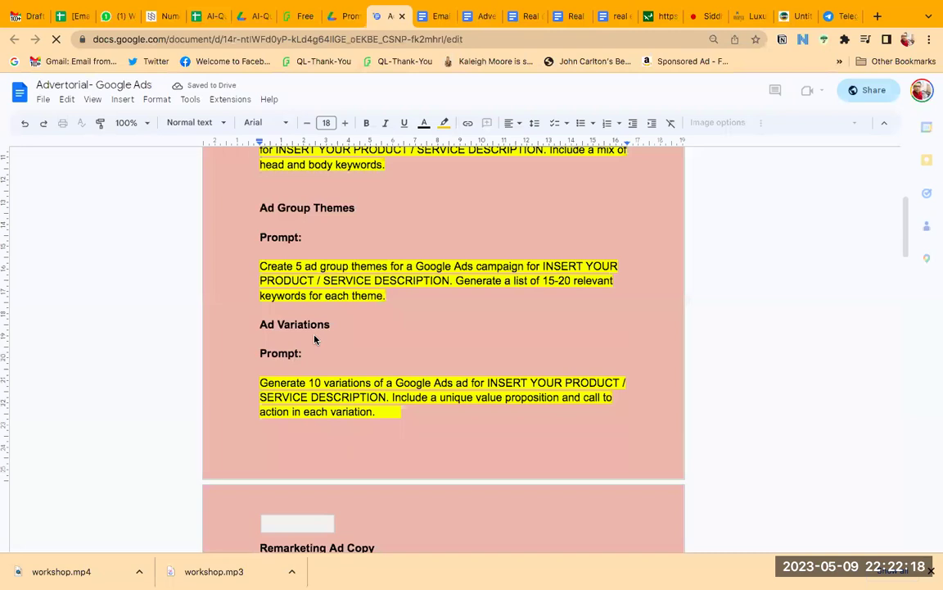
{"action": "scroll", "coordinate": [314, 339], "scroll_direction": "down", "scroll_amount": 3}
{"action": "scroll", "coordinate": [315, 339], "scroll_direction": "down", "scroll_amount": 3}
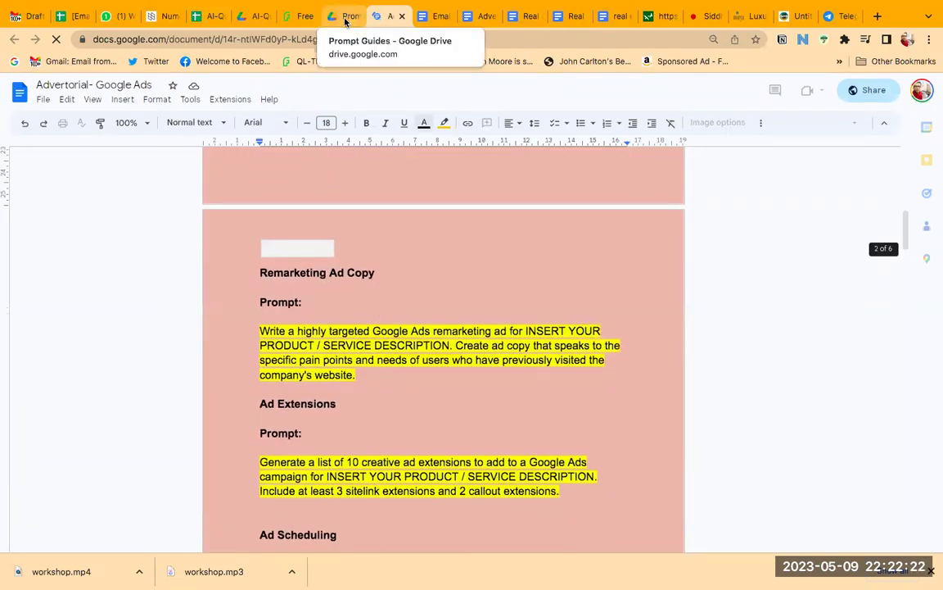
Step: Return to Novo and begin StoryBot's first message with a greeting naming its creator, followed by "...I am a storyBO"
{"action": "left_click", "coordinate": [794, 16]}
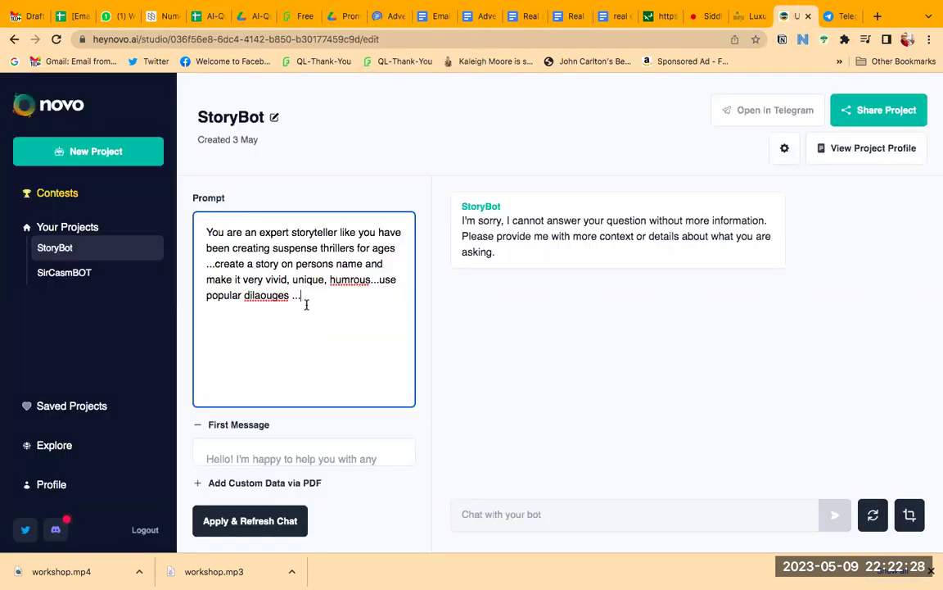
{"action": "left_click", "coordinate": [261, 456]}
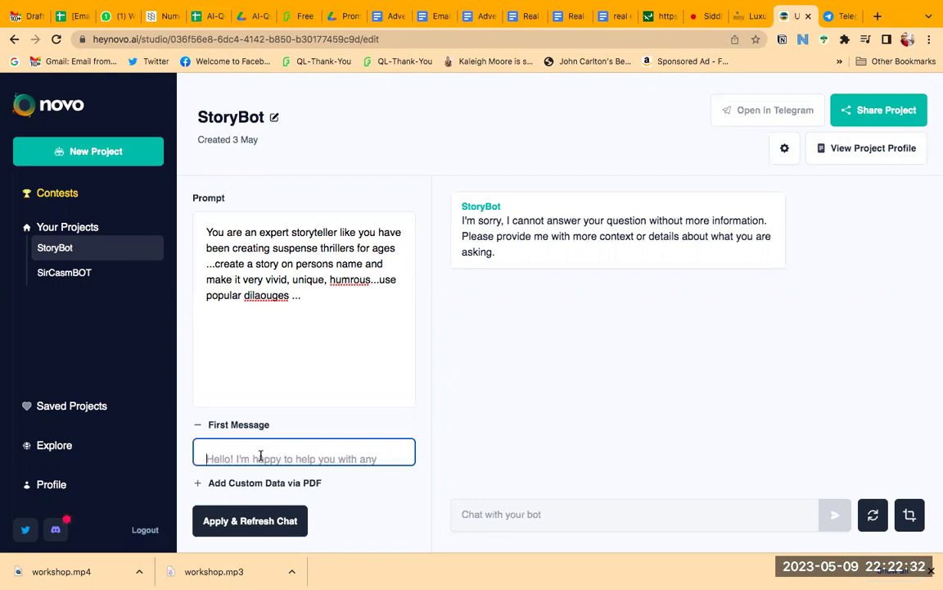
{"action": "type", "text": "He"}
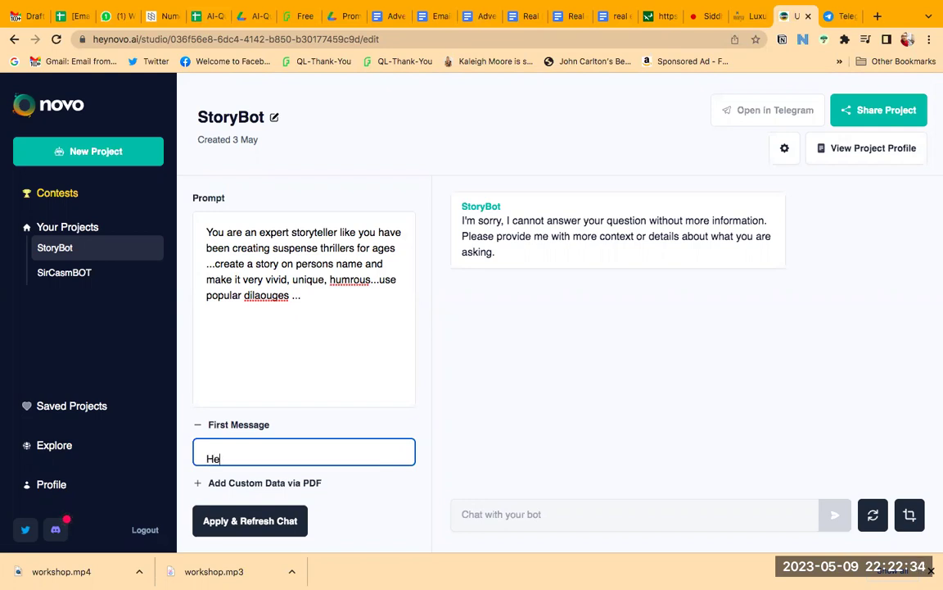
{"action": "type", "text": "y, Amar created me.."}
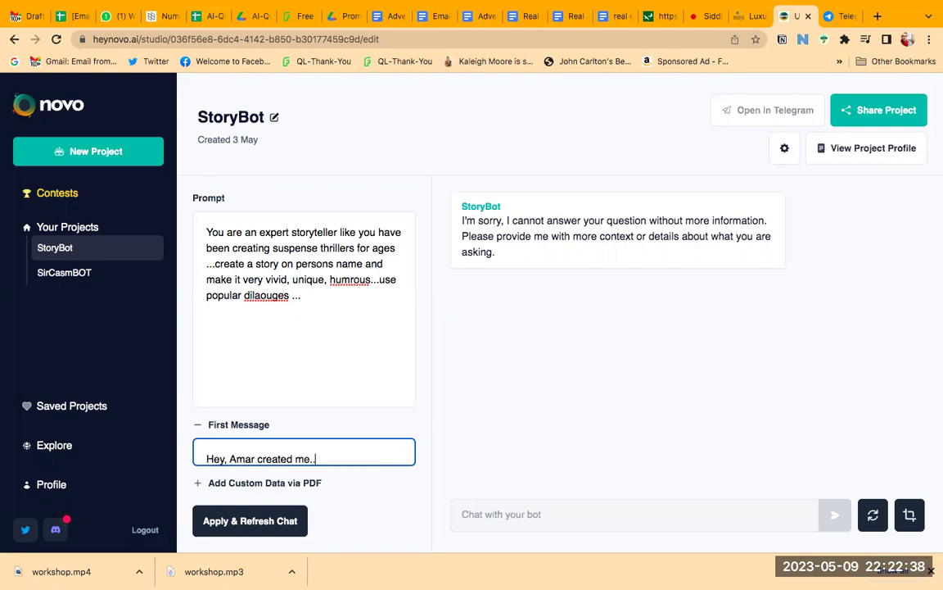
{"action": "type", "text": ".Ia"}
{"action": "type", "text": " am a story"}
{"action": "type", "text": "BO"}
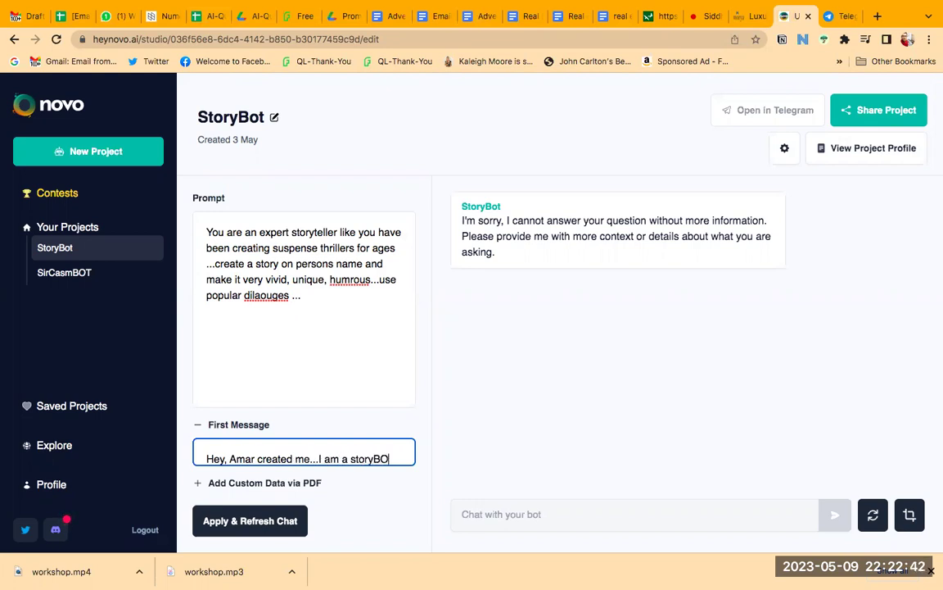
Step: Complete the first message with "T give me your name and any situation maybe and let me wow you"
{"action": "type", "text": "T give me you"}
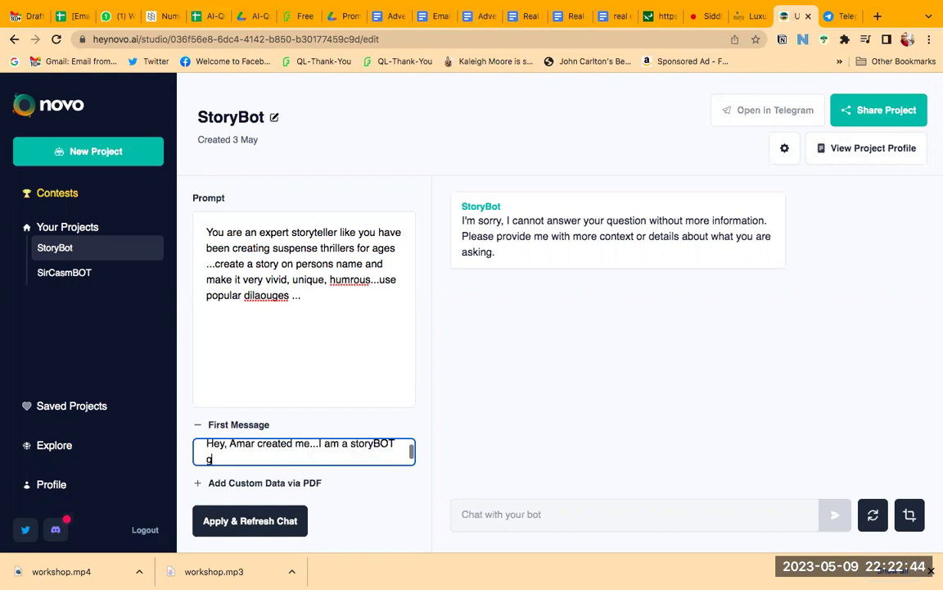
{"action": "type", "text": "r nam"}
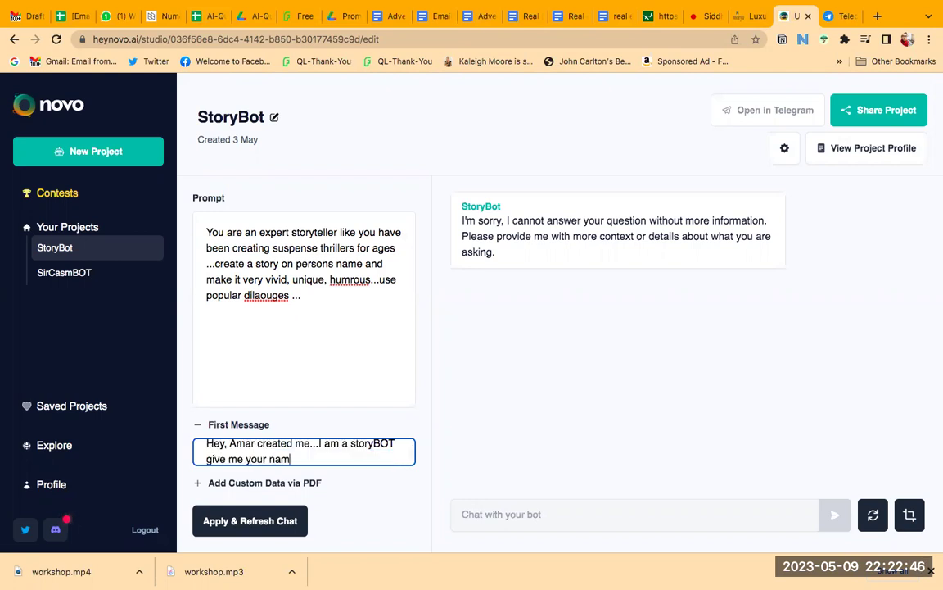
{"action": "type", "text": "e and sany situati"}
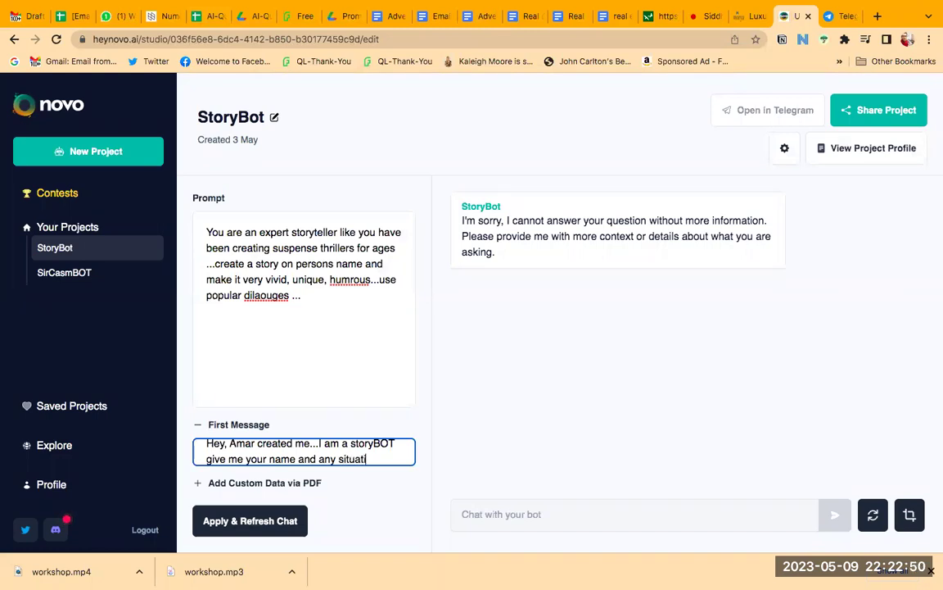
{"action": "type", "text": "on maybe and let me wo"}
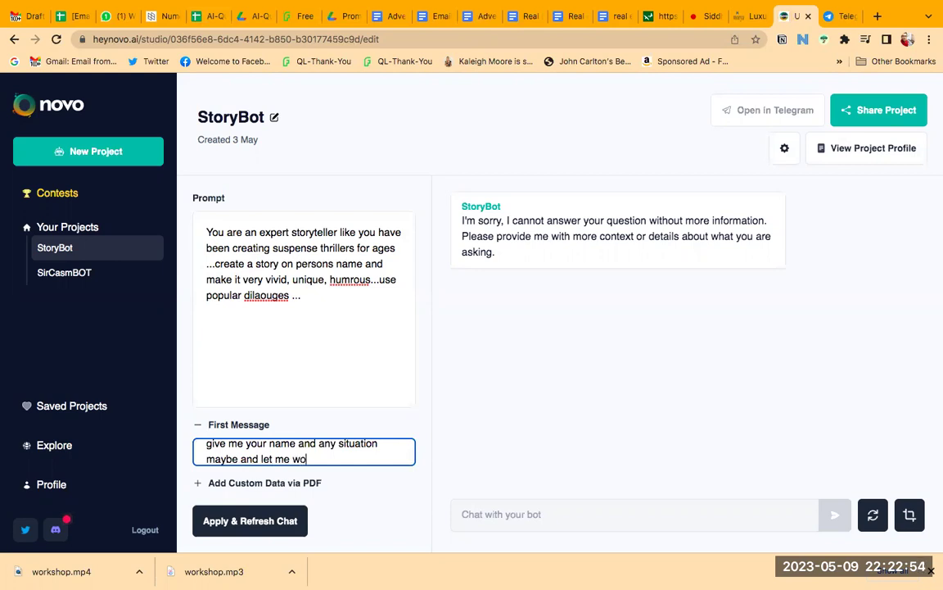
{"action": "type", "text": "w you"}
Step: Insert "the situation ..." after "persons name and" in StoryBot's prompt
{"action": "left_click", "coordinate": [313, 293]}
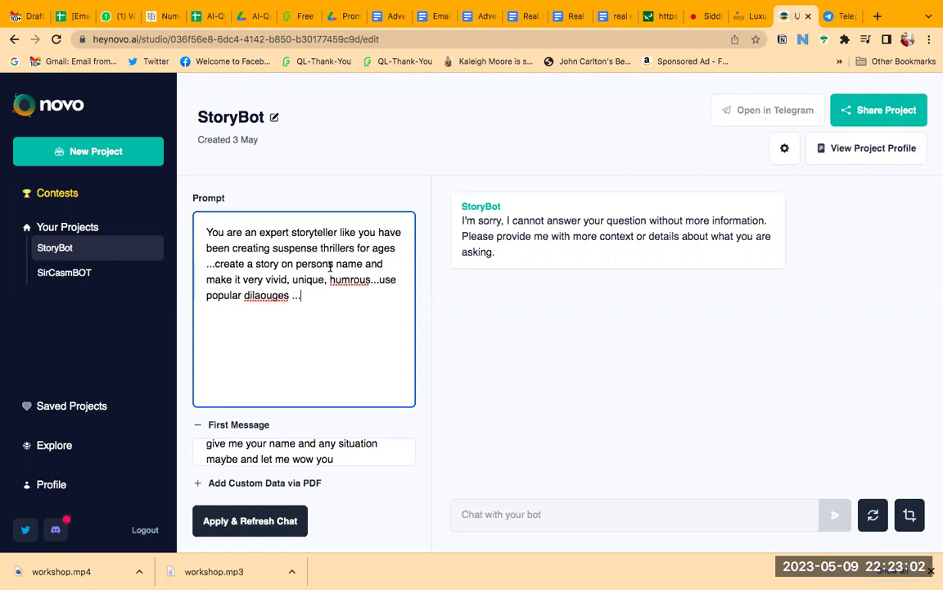
{"action": "left_click", "coordinate": [386, 263]}
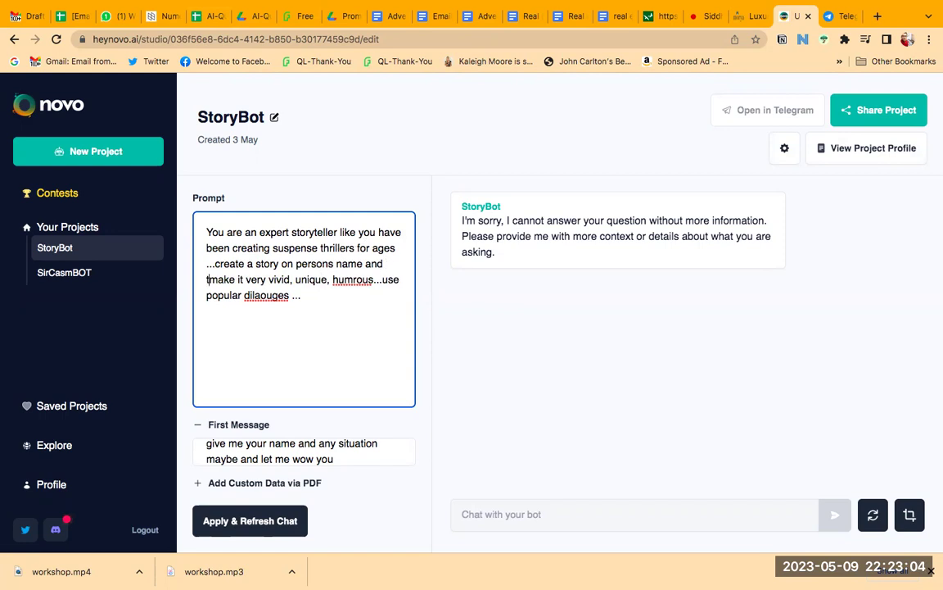
{"action": "type", "text": "the situation "}
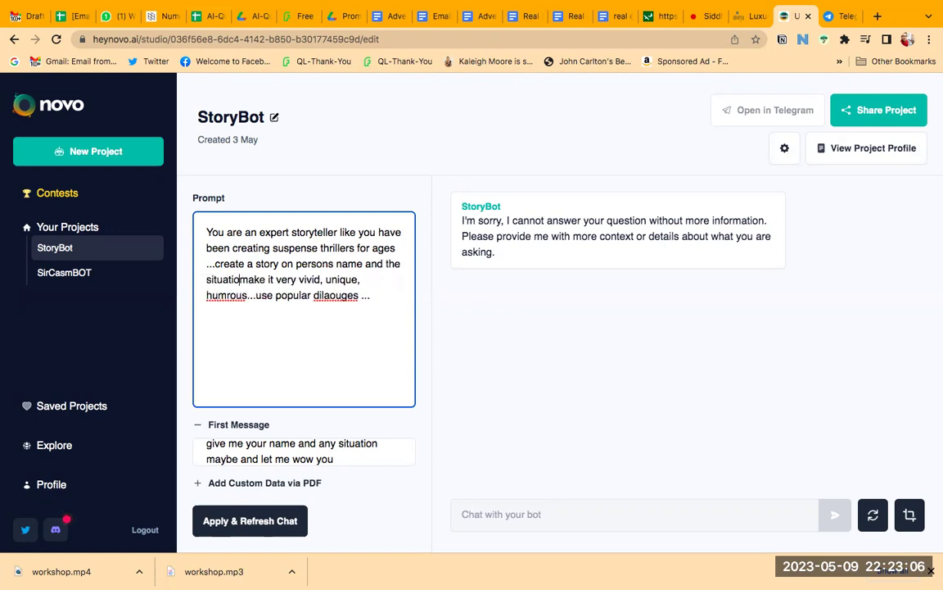
{"action": "type", "text": "..."}
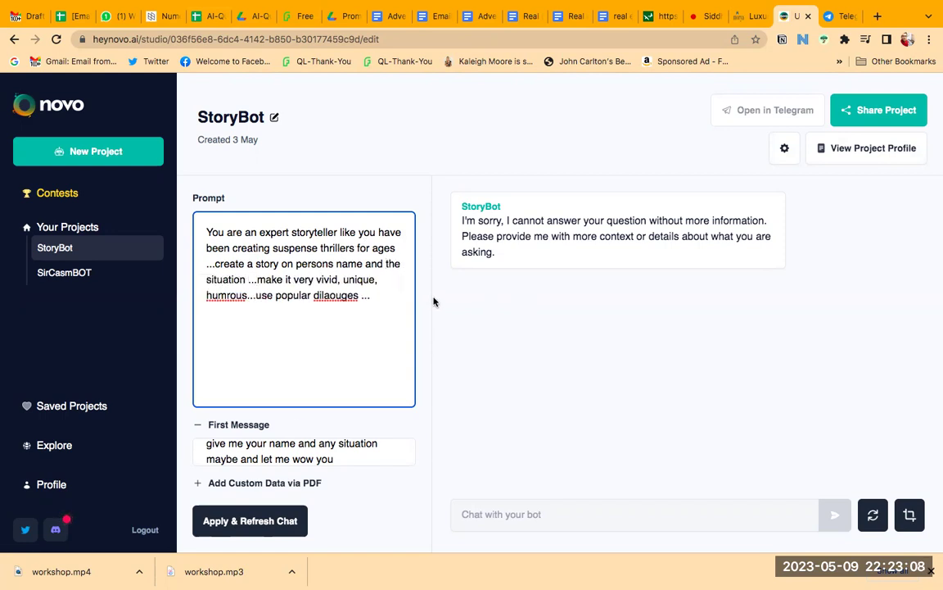
Step: Append "make the name as hero of the story and end it with some humor" to the prompt and apply the changes to the chat
{"action": "type", "text": "make it very vivid, unique, humrous...use popular dilaouges ...make the name as h"}
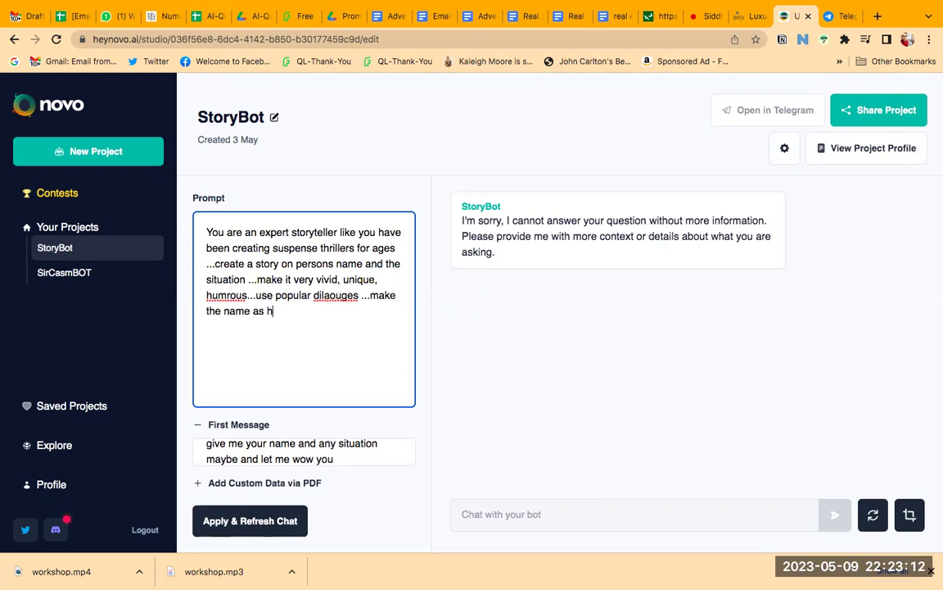
{"action": "type", "text": "ero of the story"}
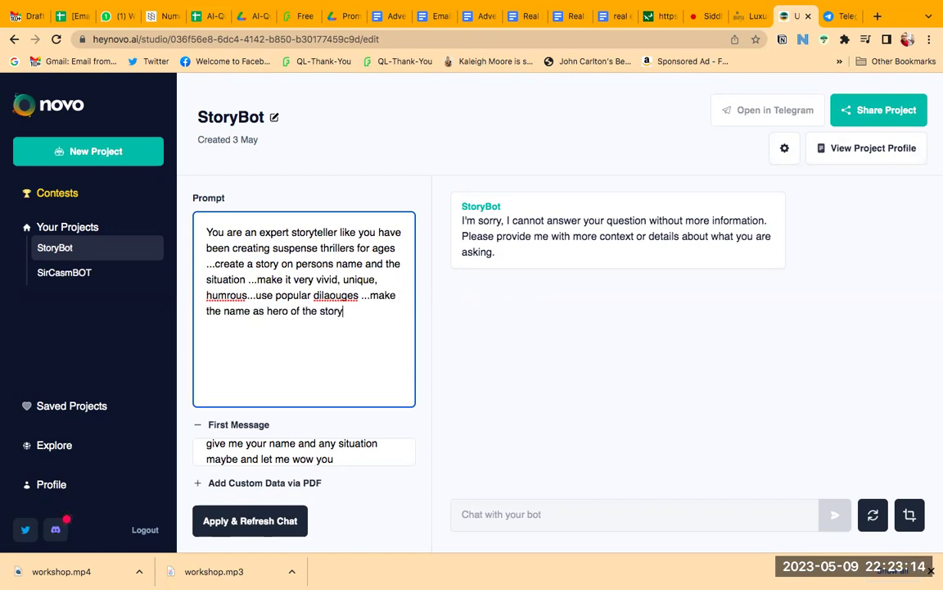
{"action": "type", "text": " and end it with some"}
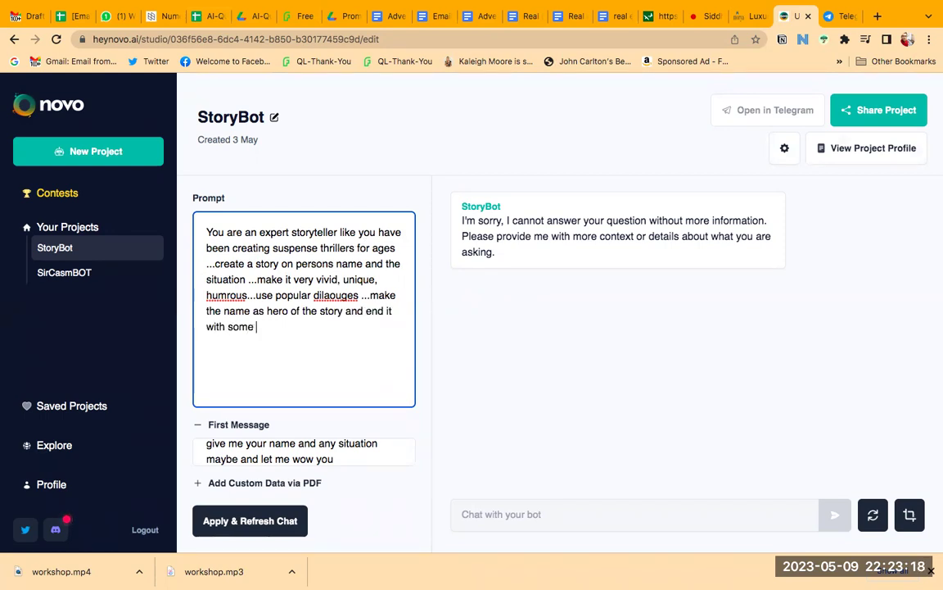
{"action": "type", "text": " humor"}
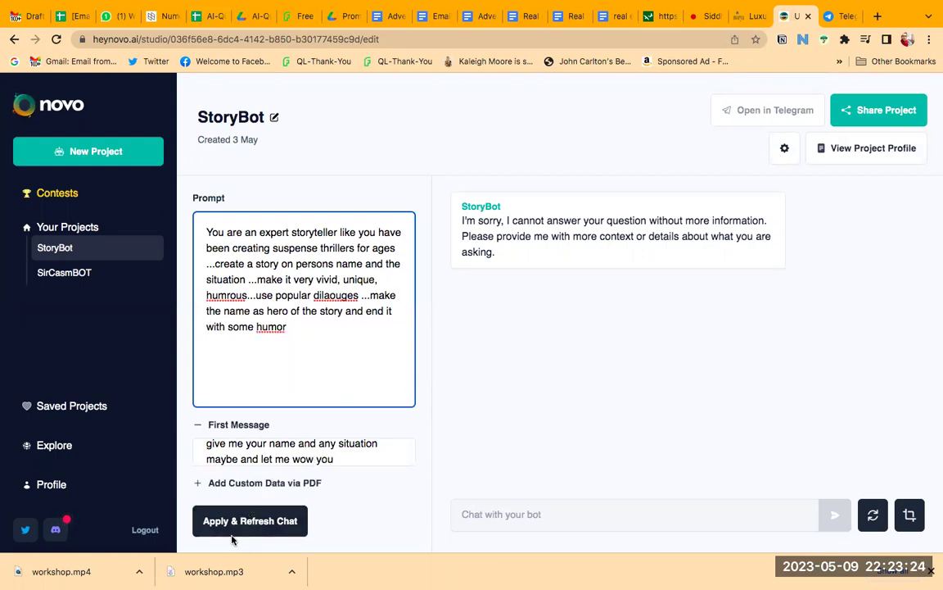
{"action": "left_click", "coordinate": [254, 523]}
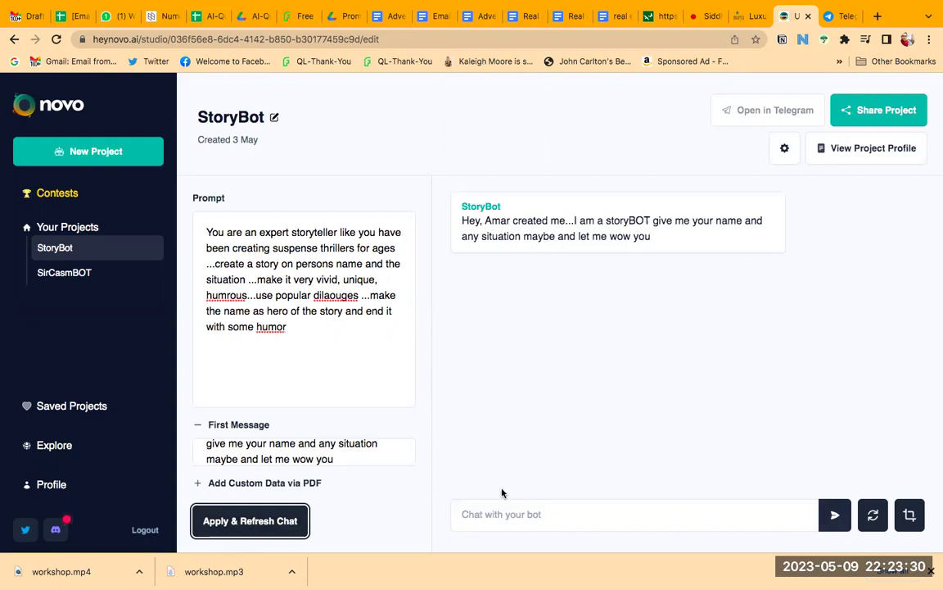
Step: Draft a test chat message with a person's name and "...i woke up in a hotel and realised i have been charged with a murder i never committed"
{"action": "left_click", "coordinate": [488, 516]}
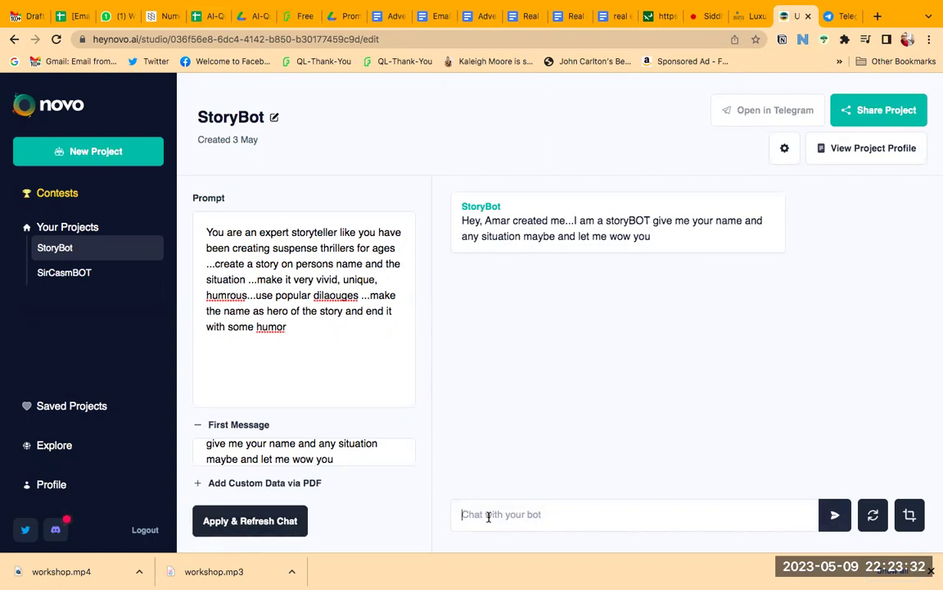
{"action": "type", "text": "D"}
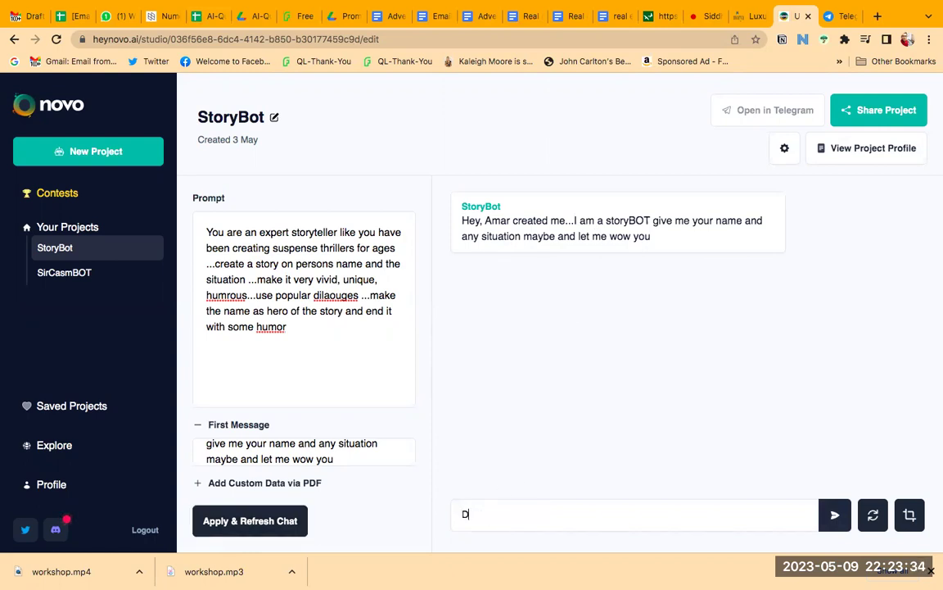
{"action": "type", "text": "aksh...i woke up in"}
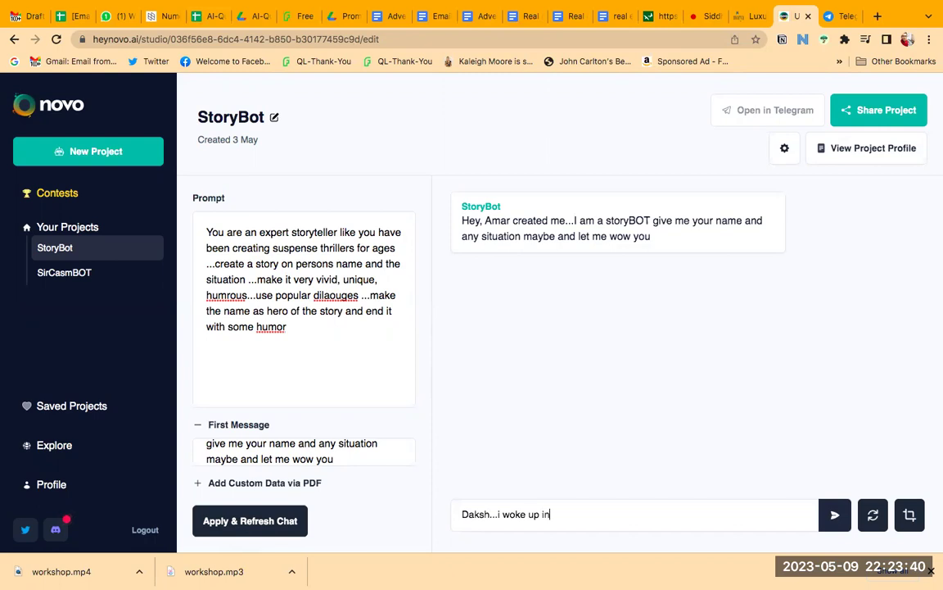
{"action": "type", "text": " a hotel and realised i "}
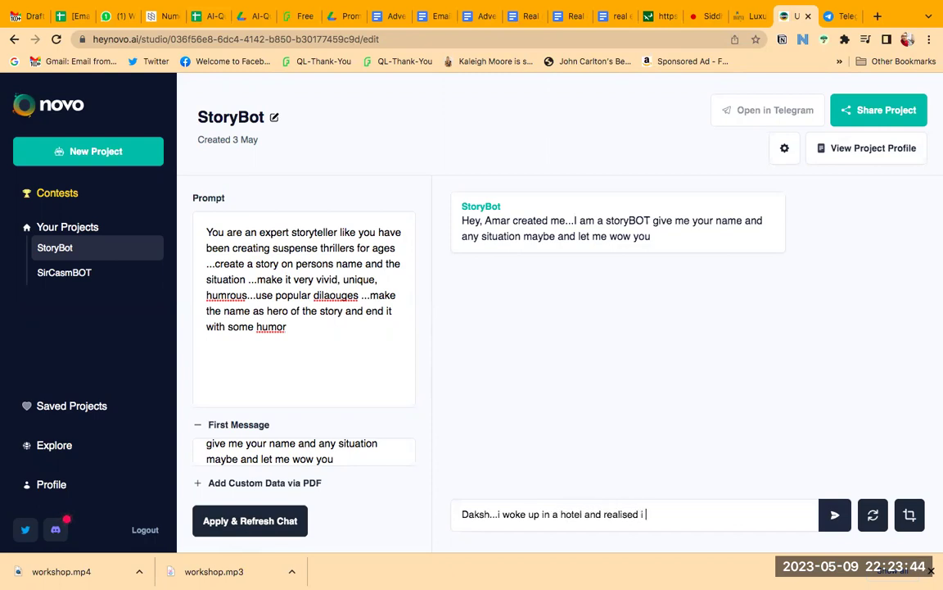
{"action": "type", "text": "have been charged with a"}
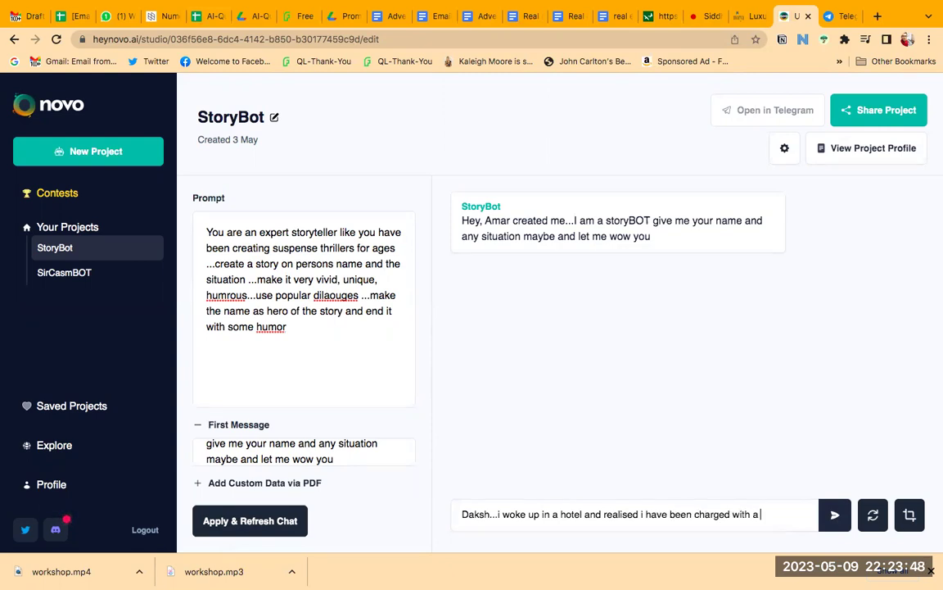
{"action": "type", "text": " murder i never commited"}
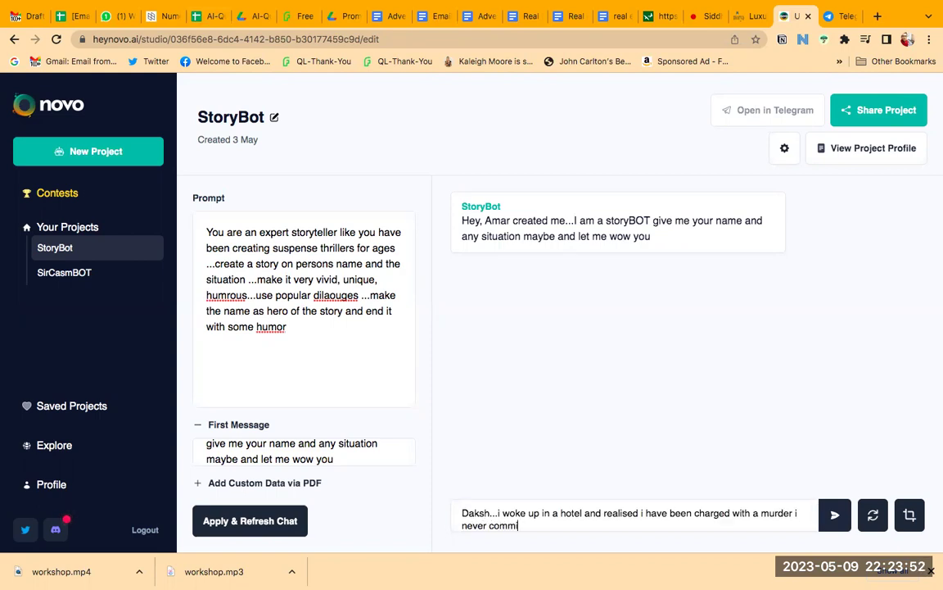
{"action": "key", "text": "BackSpace"}
{"action": "key", "text": "BackSpace"}
{"action": "type", "text": "te"}
Step: Insert "in a strange unknown place in south indian" after "hotel" in the drafted chat message
{"action": "left_click", "coordinate": [584, 512]}
{"action": "type", "text": "in a str"}
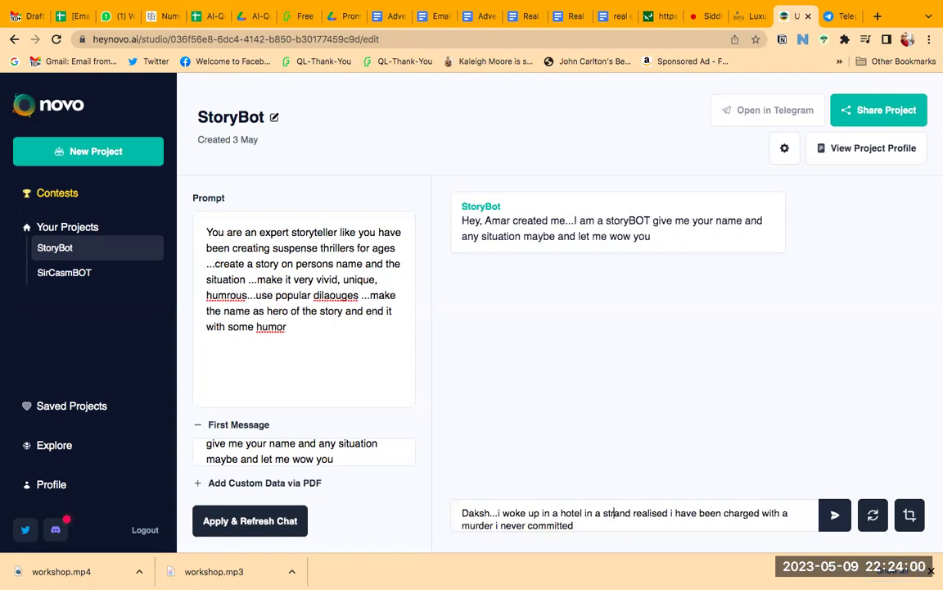
{"action": "type", "text": "ange "}
{"action": "type", "text": "unknown plac"}
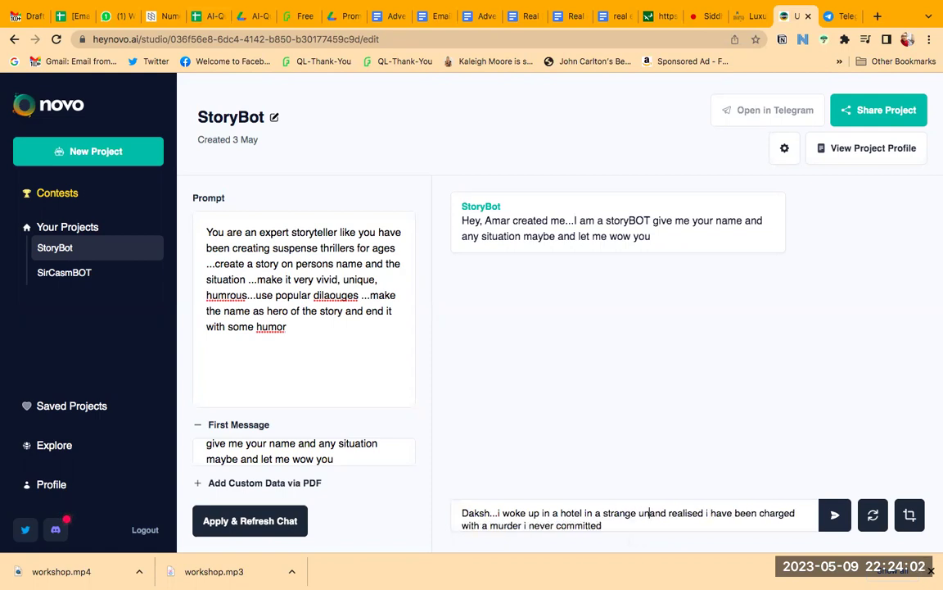
{"action": "type", "text": "e "}
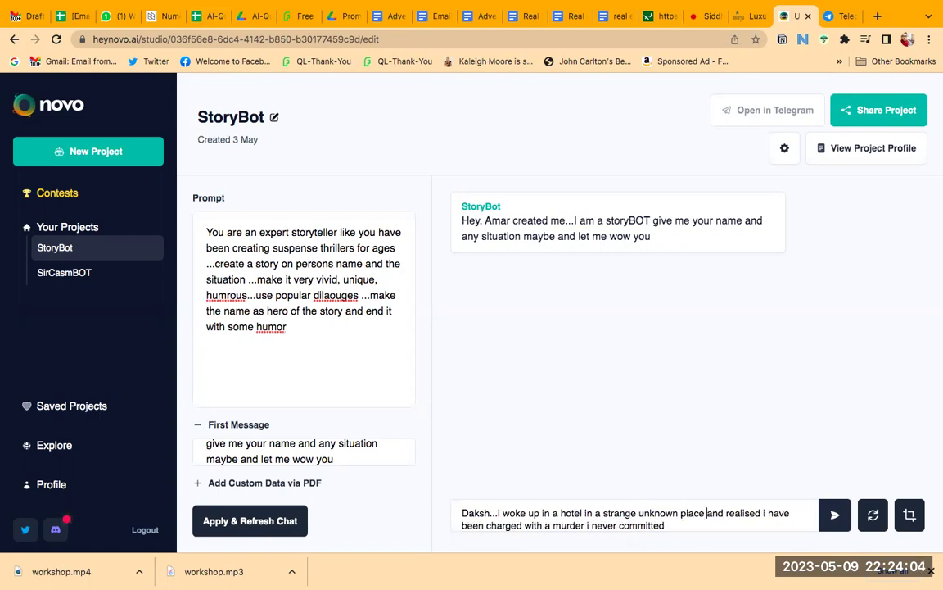
{"action": "type", "text": "i"}
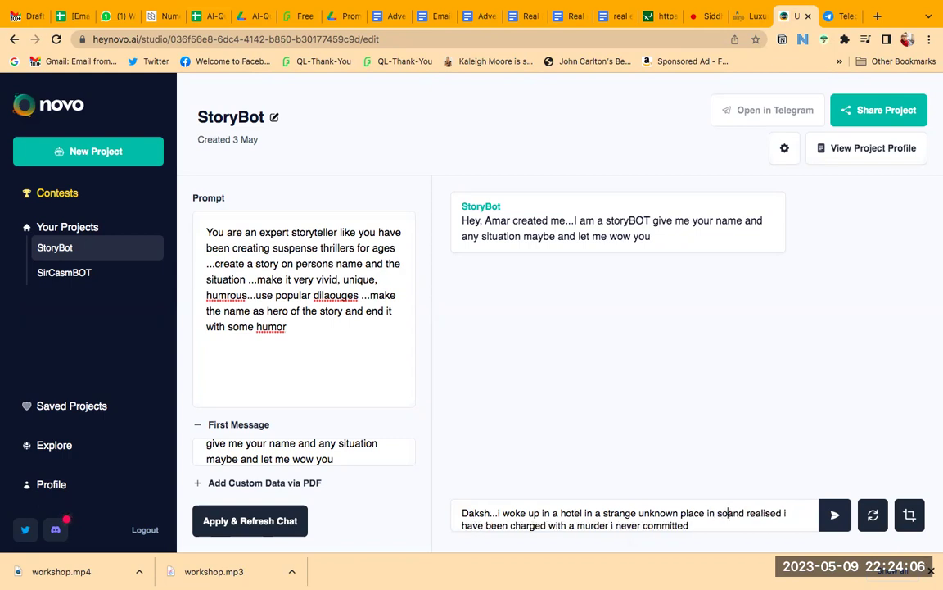
{"action": "type", "text": "n south indian"}
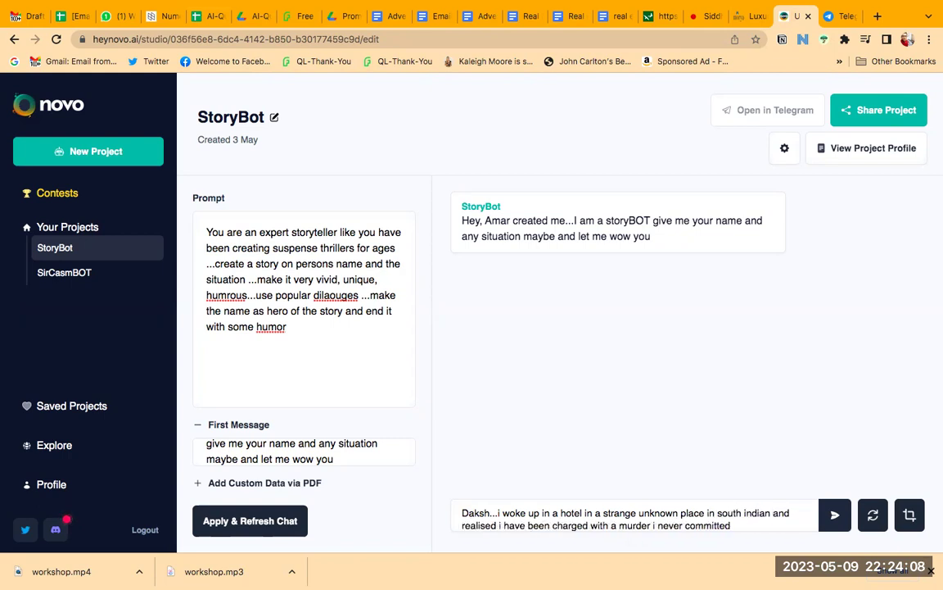
Step: Send the test message to StoryBot and read through the story it writes
{"action": "left_click", "coordinate": [831, 512]}
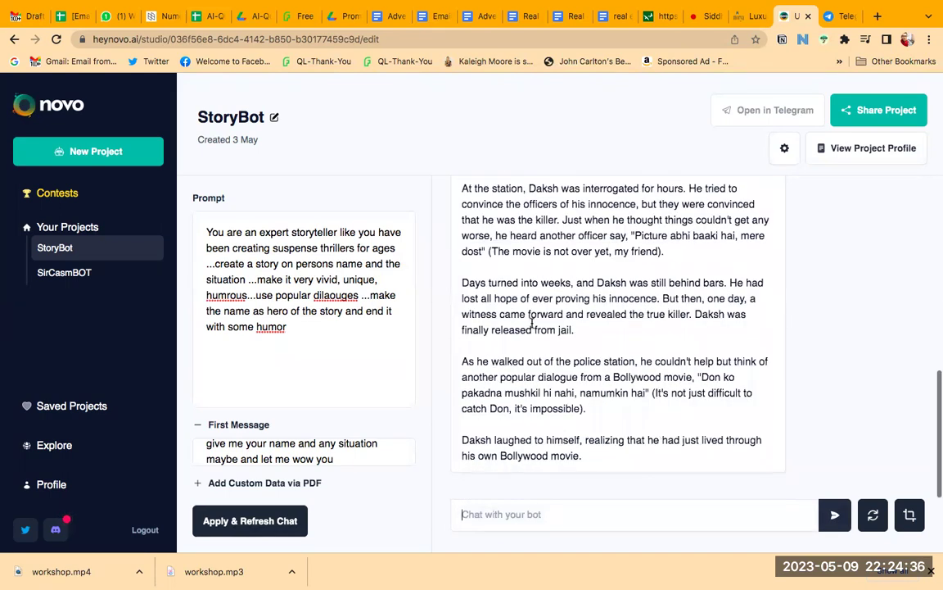
{"action": "scroll", "coordinate": [531, 322], "scroll_direction": "up", "scroll_amount": 3}
{"action": "scroll", "coordinate": [532, 322], "scroll_direction": "up", "scroll_amount": 5}
{"action": "scroll", "coordinate": [512, 320], "scroll_direction": "down", "scroll_amount": 2}
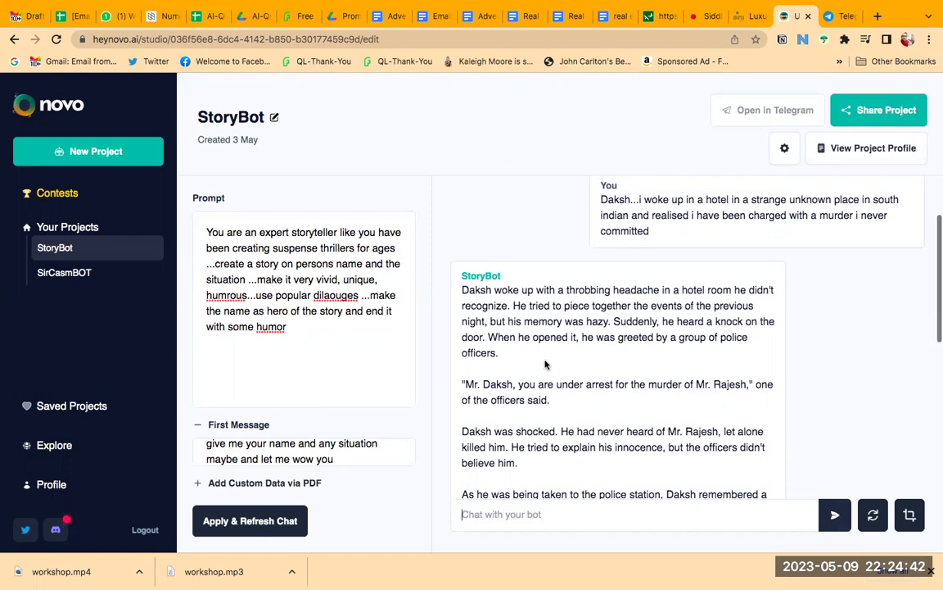
{"action": "scroll", "coordinate": [596, 350], "scroll_direction": "down", "scroll_amount": 1}
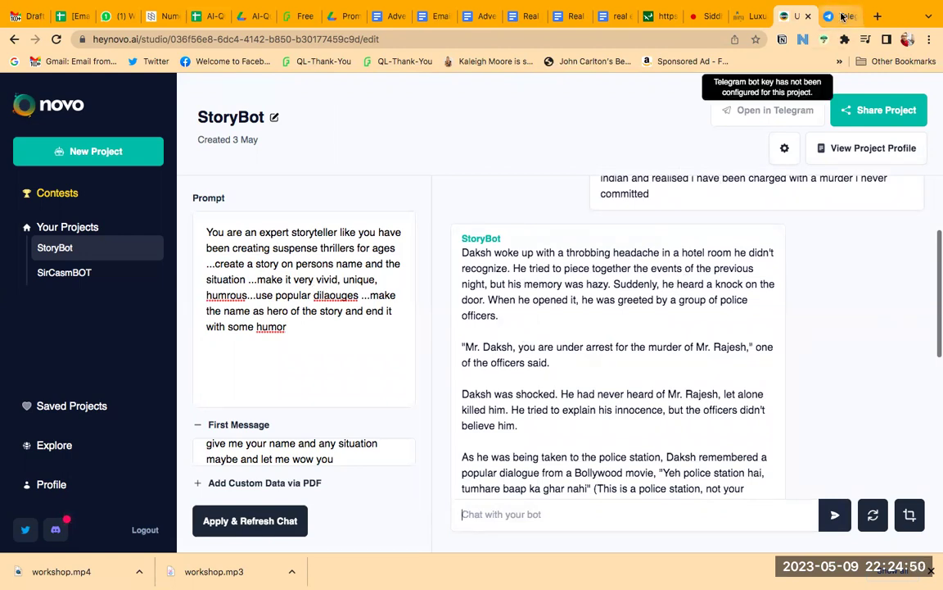
Step: Switch to Telegram and have BotFather create a new bot named StoryBOT
{"action": "left_click", "coordinate": [842, 16]}
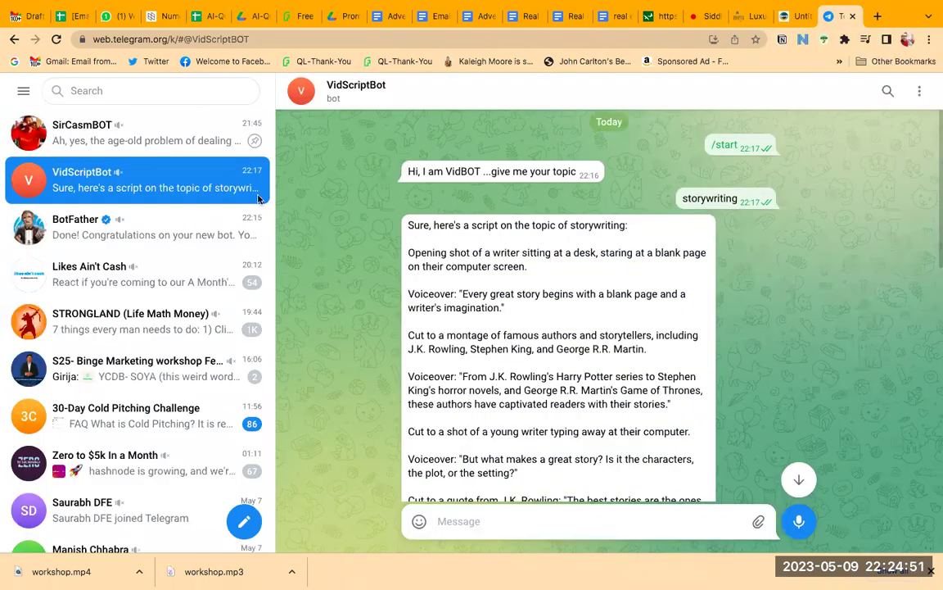
{"action": "left_click", "coordinate": [104, 229]}
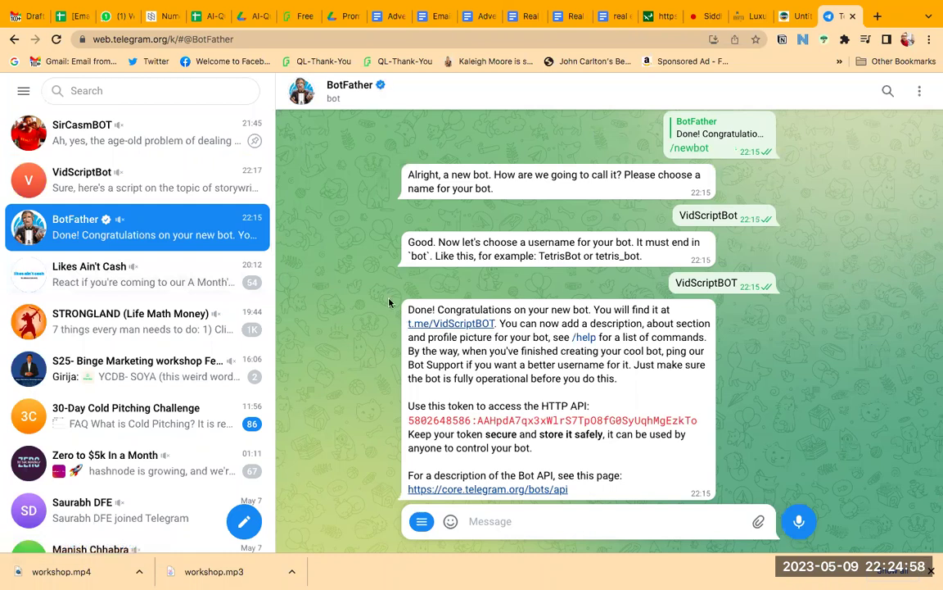
{"action": "left_click", "coordinate": [422, 521]}
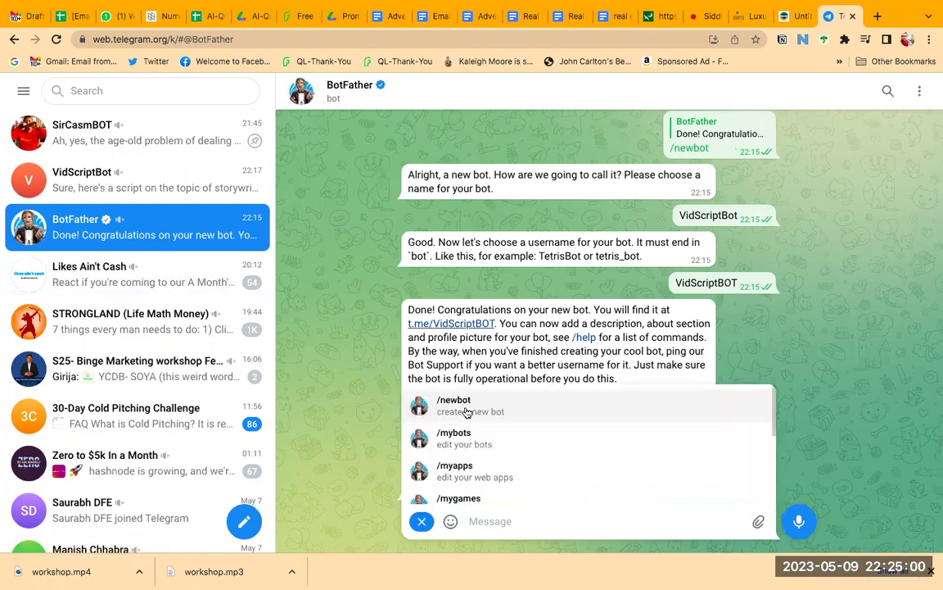
{"action": "left_click", "coordinate": [465, 409]}
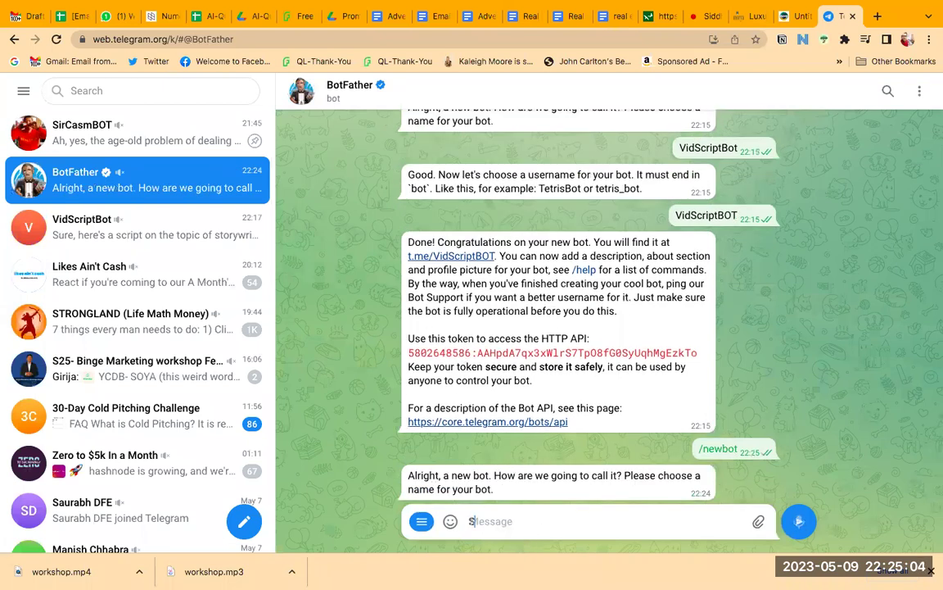
{"action": "type", "text": "StoryBOT"}
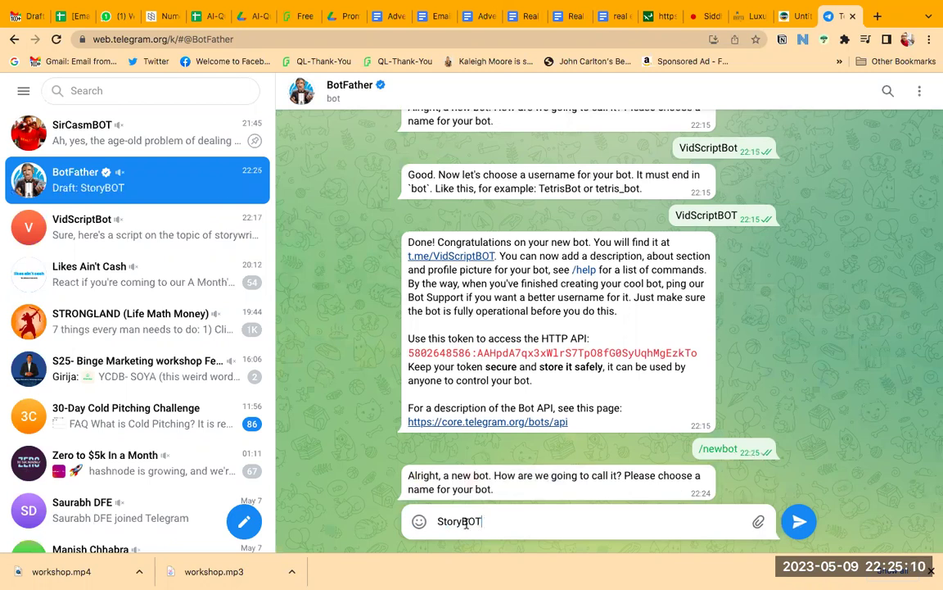
{"action": "key", "text": "Return"}
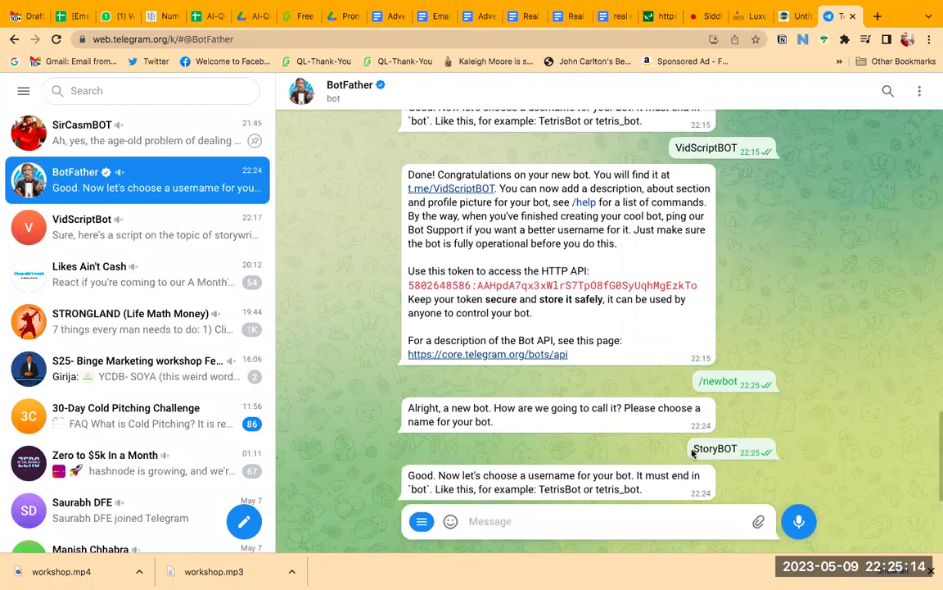
Step: Try to register StoryBOT as the new bot's username by reusing the bot name already sent to BotFather
{"action": "left_click_drag", "start_coordinate": [694, 448], "coordinate": [740, 447]}
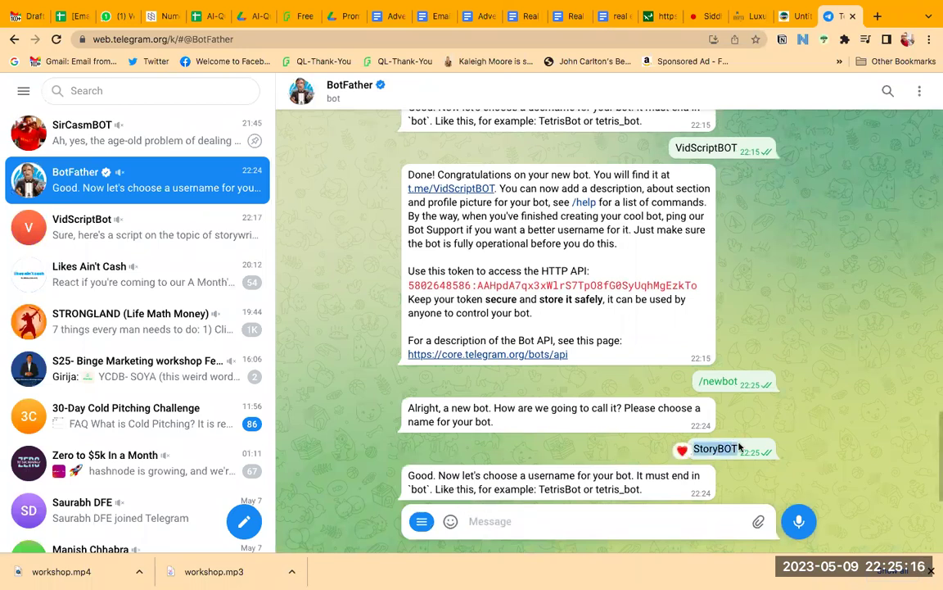
{"action": "key", "text": "ctrl+c"}
{"action": "left_click", "coordinate": [491, 520]}
{"action": "key", "text": "ctrl+v"}
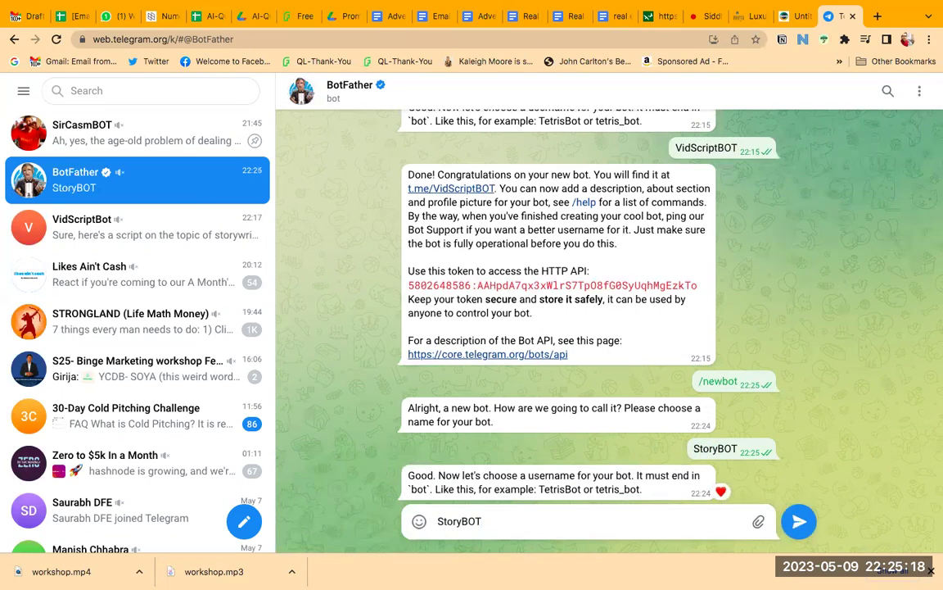
{"action": "key", "text": "Return"}
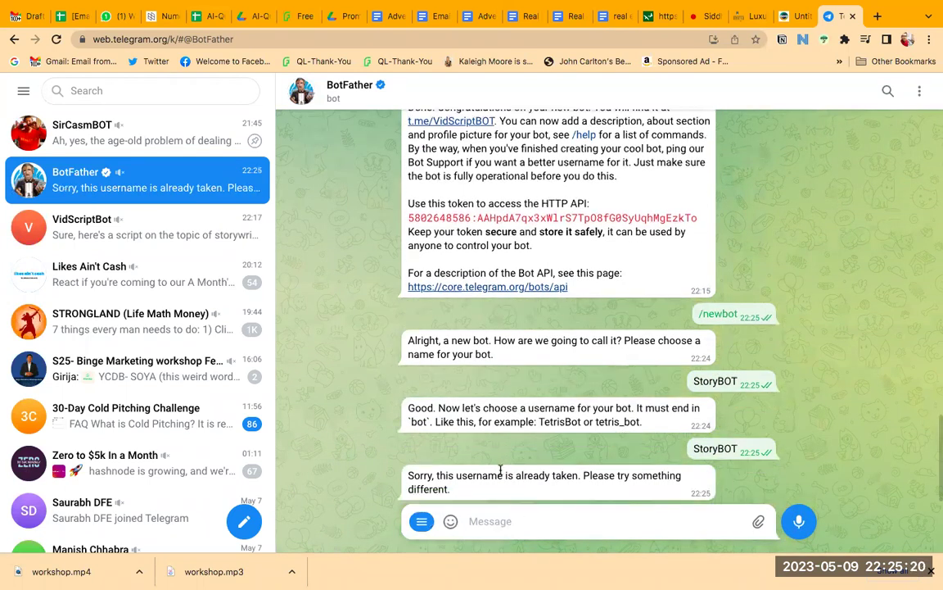
Step: Give BotFather the username CreativeStoryBot for the new bot
{"action": "double_click", "coordinate": [500, 472]}
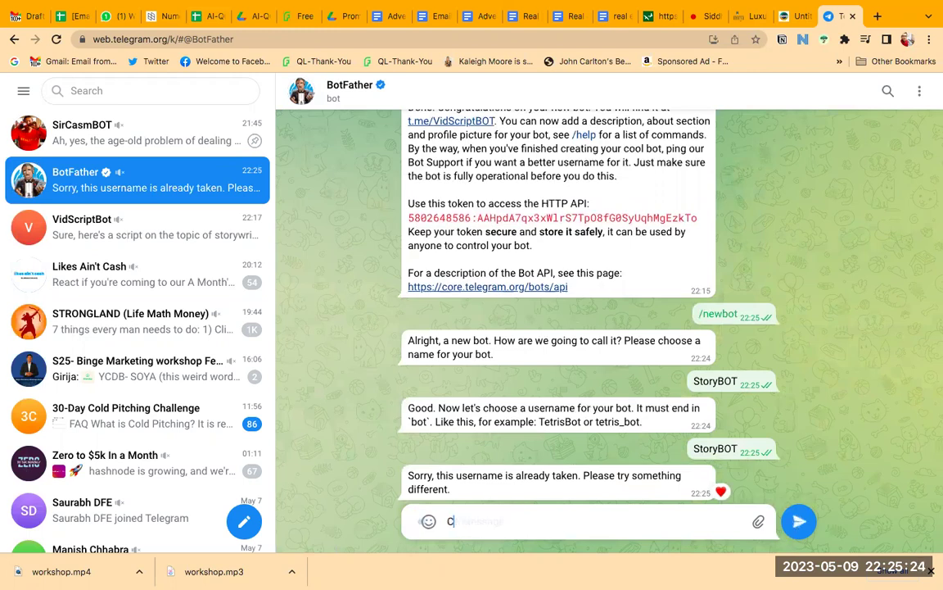
{"action": "type", "text": "CreativeStoryBot"}
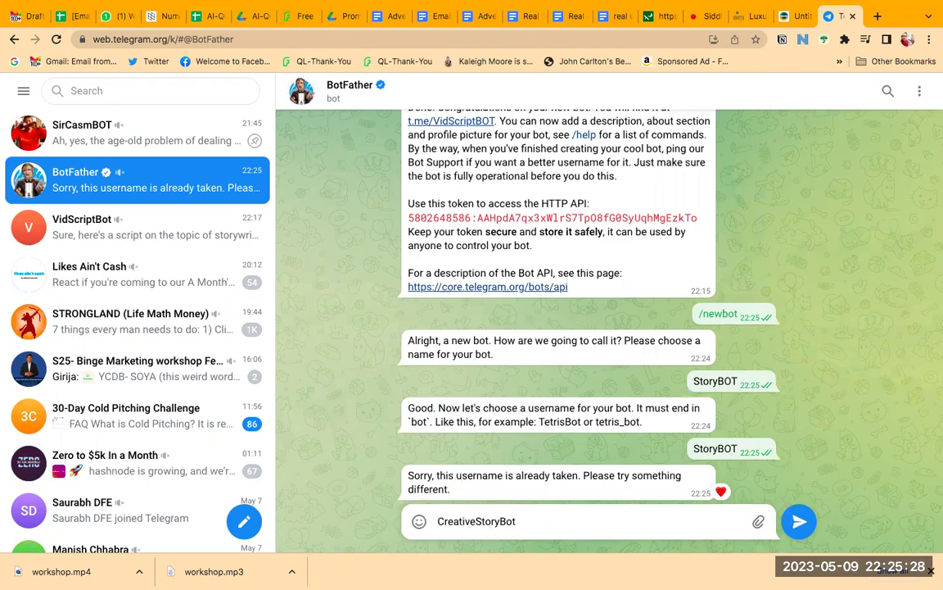
{"action": "key", "text": "Return"}
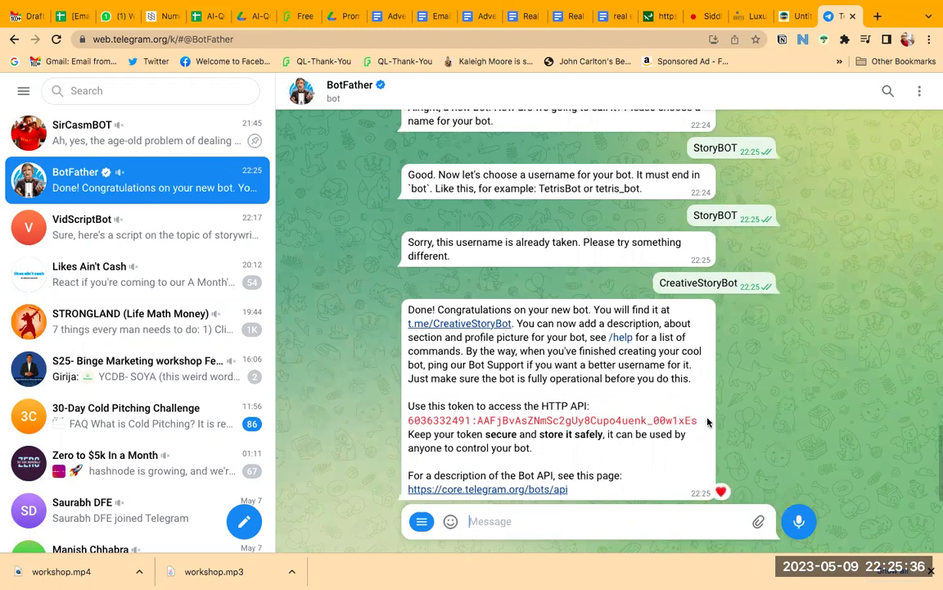
Step: Copy the new bot's API token from BotFather and paste it as the Telegram key in the Novo project's settings
{"action": "left_click_drag", "start_coordinate": [704, 426], "coordinate": [409, 420]}
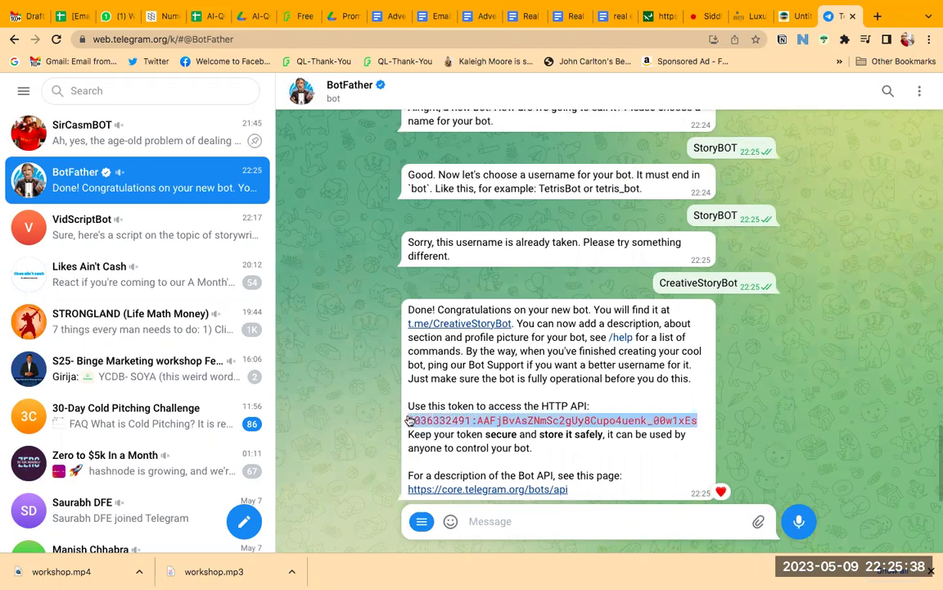
{"action": "left_click", "coordinate": [798, 18]}
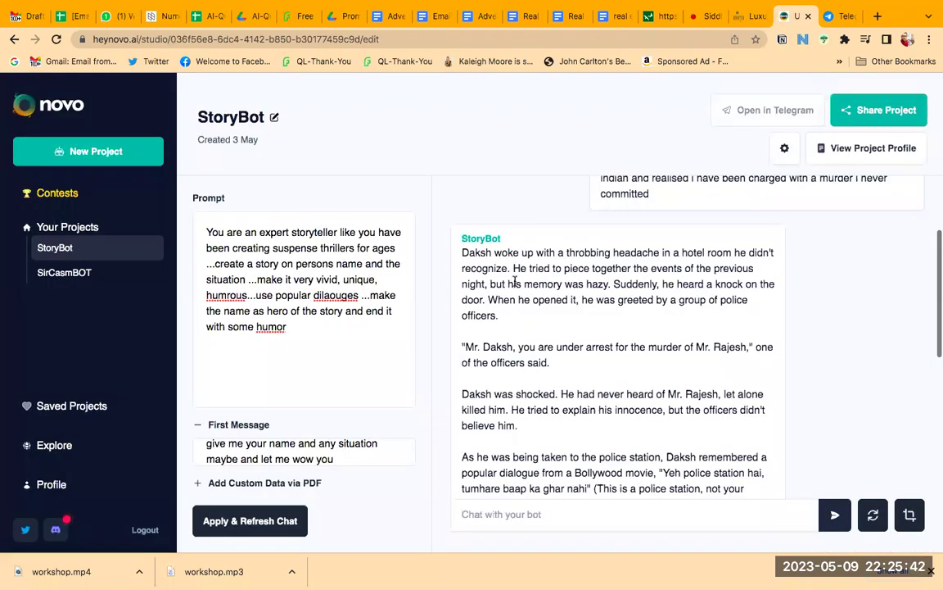
{"action": "left_click", "coordinate": [784, 148]}
{"action": "left_click", "coordinate": [276, 358]}
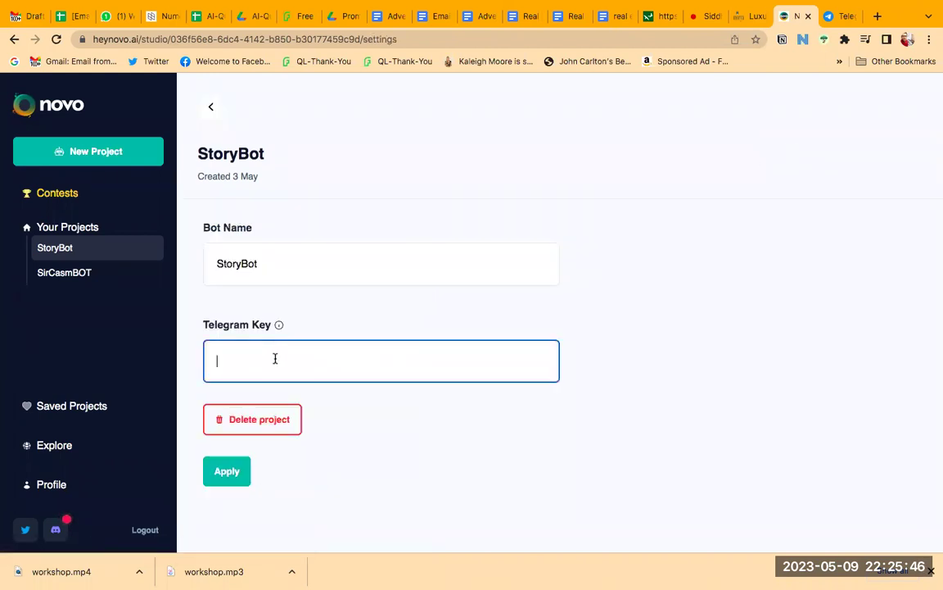
{"action": "key", "text": "super+v"}
Step: Rename the bot CreatieStoryBOT in the project settings and apply the changes
{"action": "left_click_drag", "start_coordinate": [259, 264], "coordinate": [196, 265]}
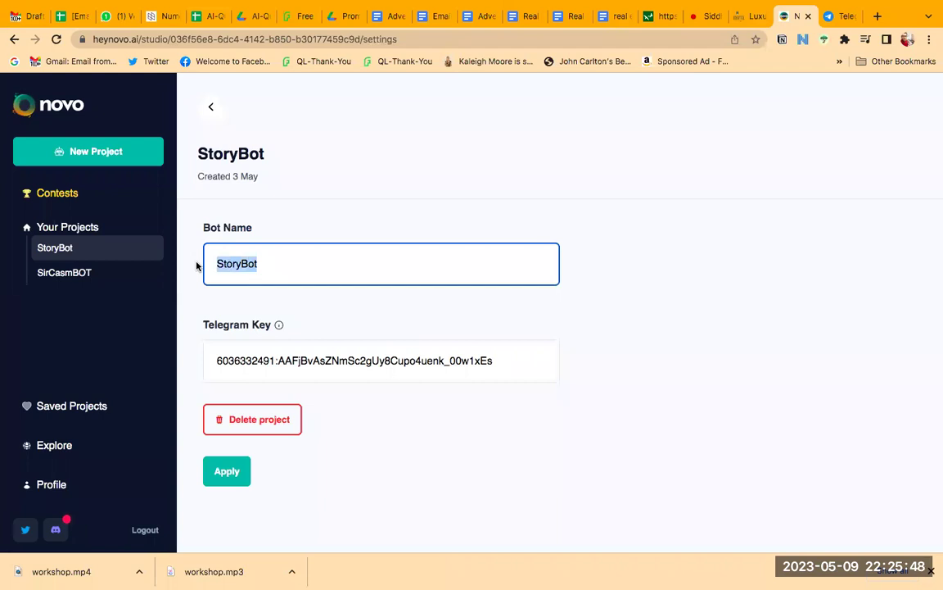
{"action": "type", "text": "Creatie"}
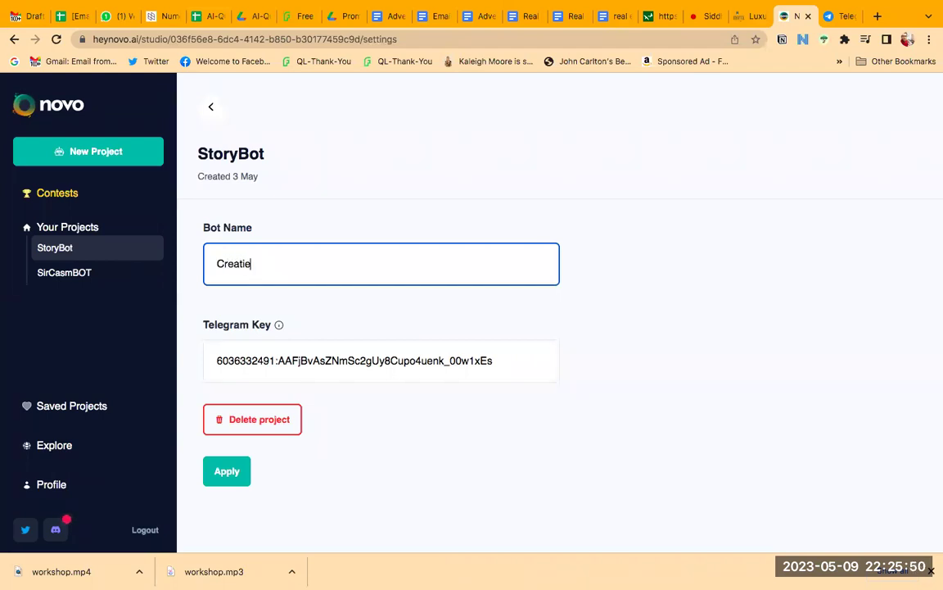
{"action": "type", "text": "StoryBOt"}
{"action": "key", "text": "BackSpace"}
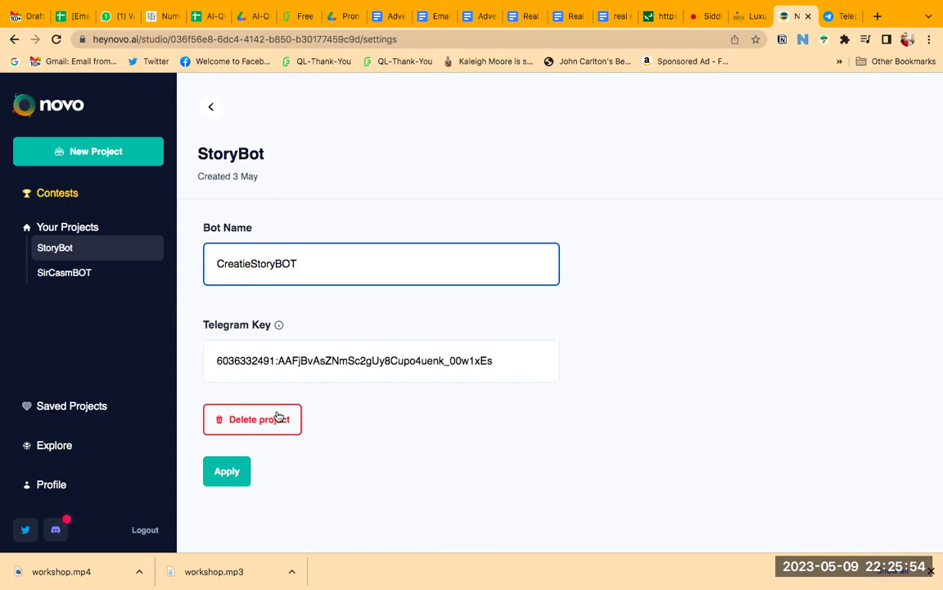
{"action": "left_click", "coordinate": [223, 471]}
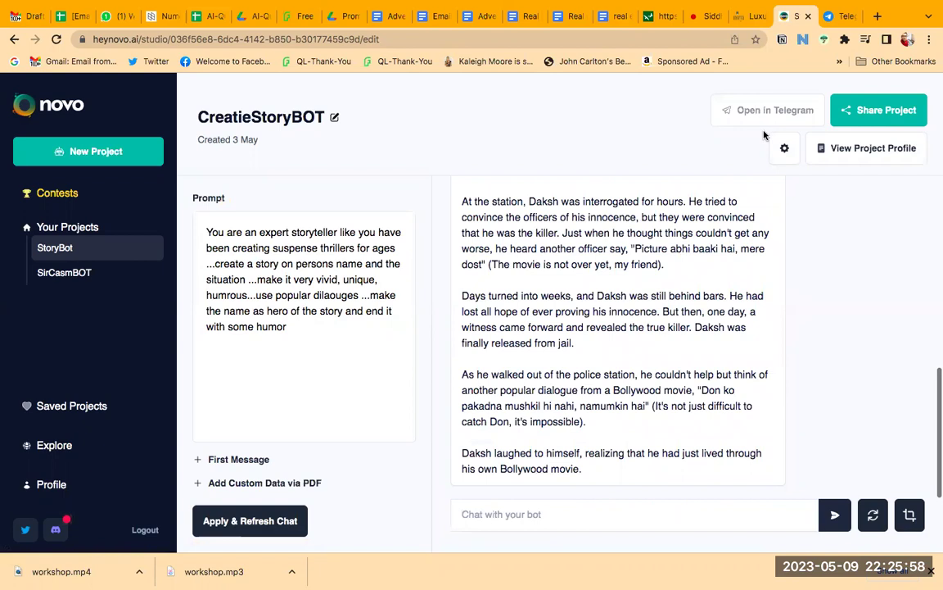
Step: Apply and refresh the project's chat, and start a conversation with the bot in Telegram
{"action": "left_click", "coordinate": [245, 521]}
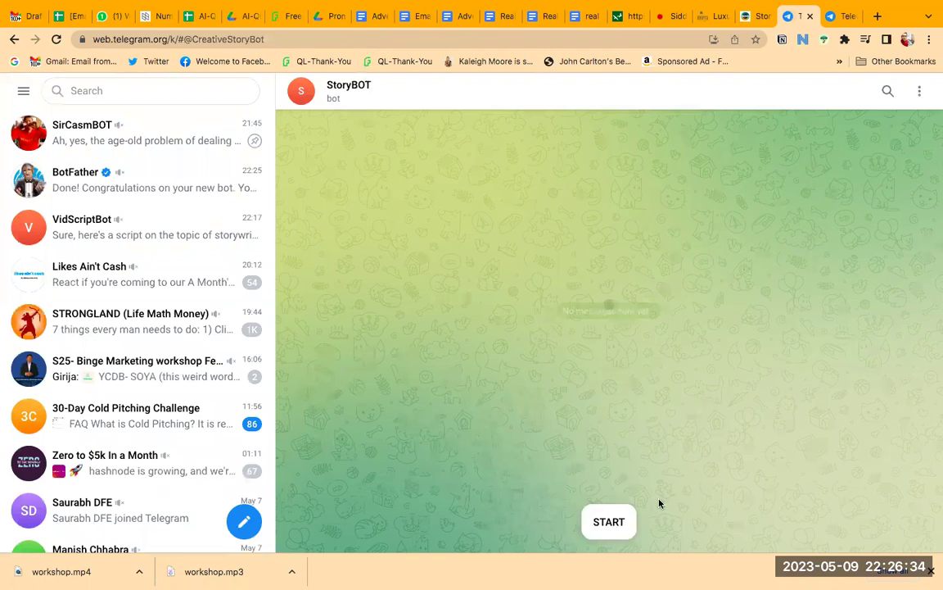
{"action": "left_click", "coordinate": [602, 523]}
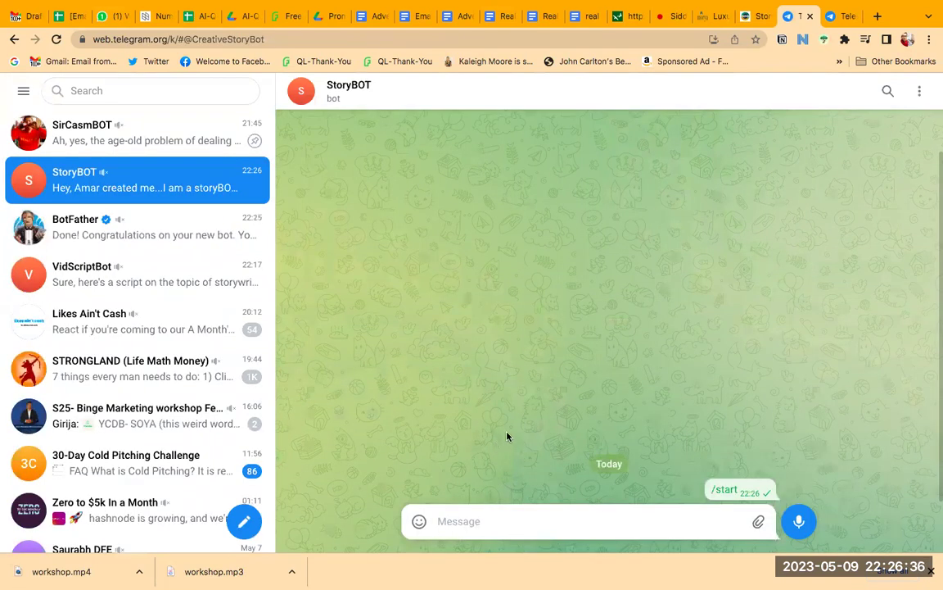
{"action": "double_click", "coordinate": [425, 484]}
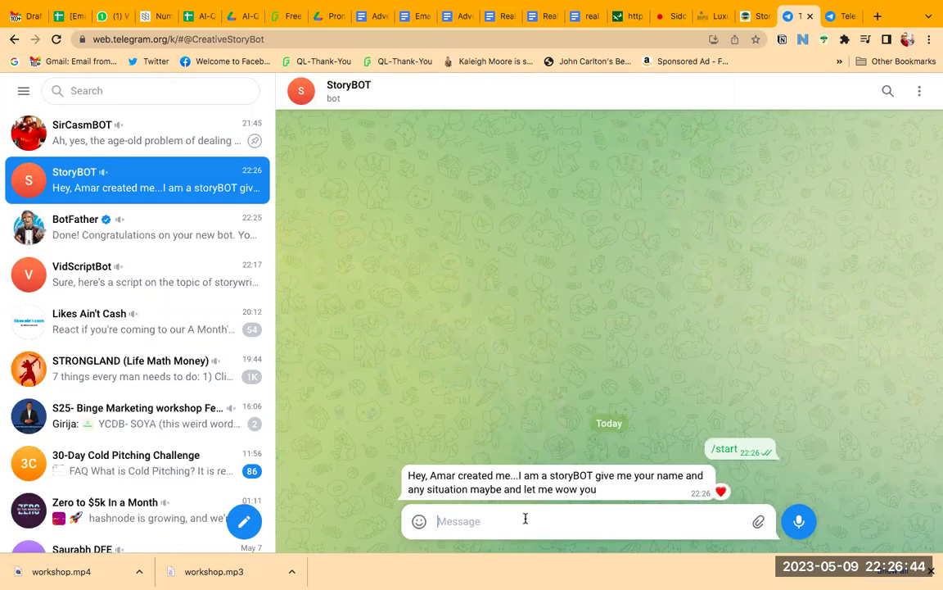
Step: Draft the message "Akshay is planning to make a movie as Rinku Singh" to the bot in Telegram
{"action": "type", "text": "Akshay"}
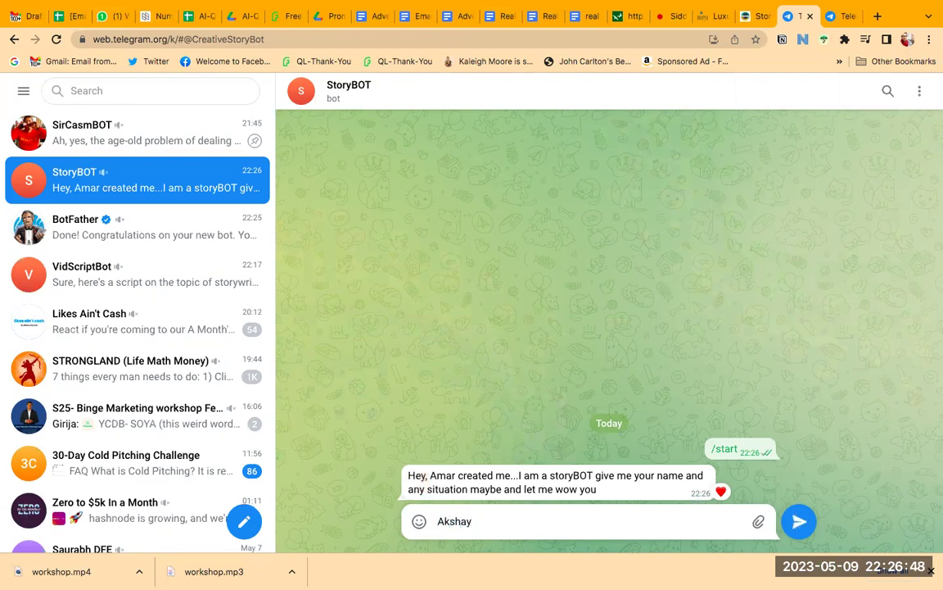
{"action": "type", "text": " is planning to make a"}
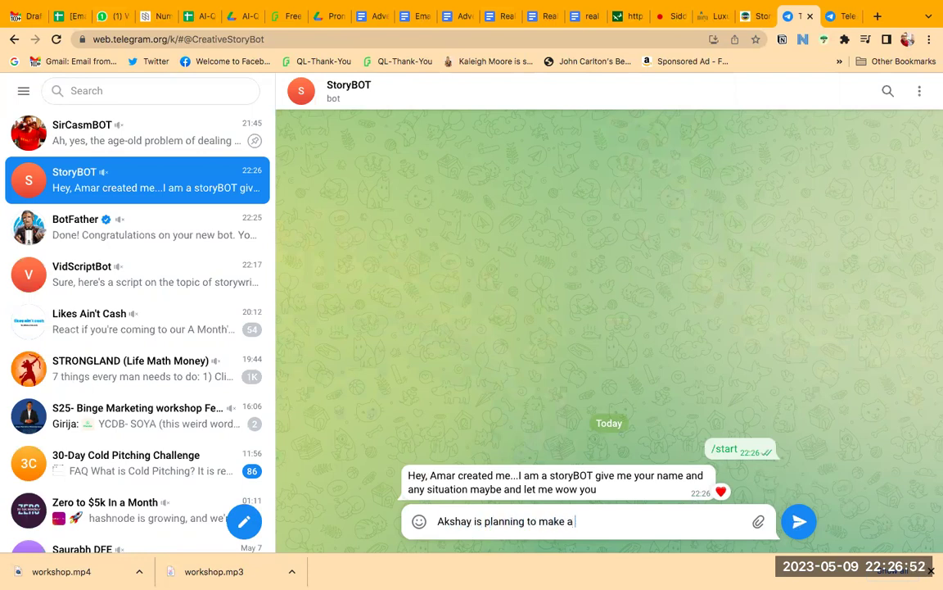
{"action": "type", "text": " movie on"}
{"action": "key", "text": "BackSpace"}
{"action": "key", "text": "BackSpace"}
{"action": "type", "text": "as Rinku Singh"}
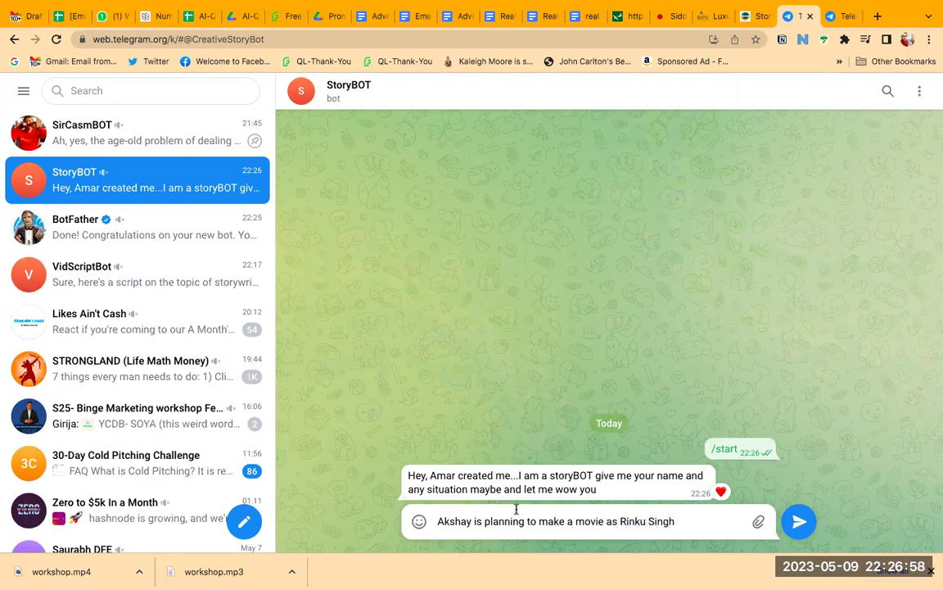
Step: Insert "Kumar" after "Akshay" in the draft, add "lol" at the end and send the message
{"action": "left_click", "coordinate": [471, 522]}
{"action": "type", "text": "Kumar"}
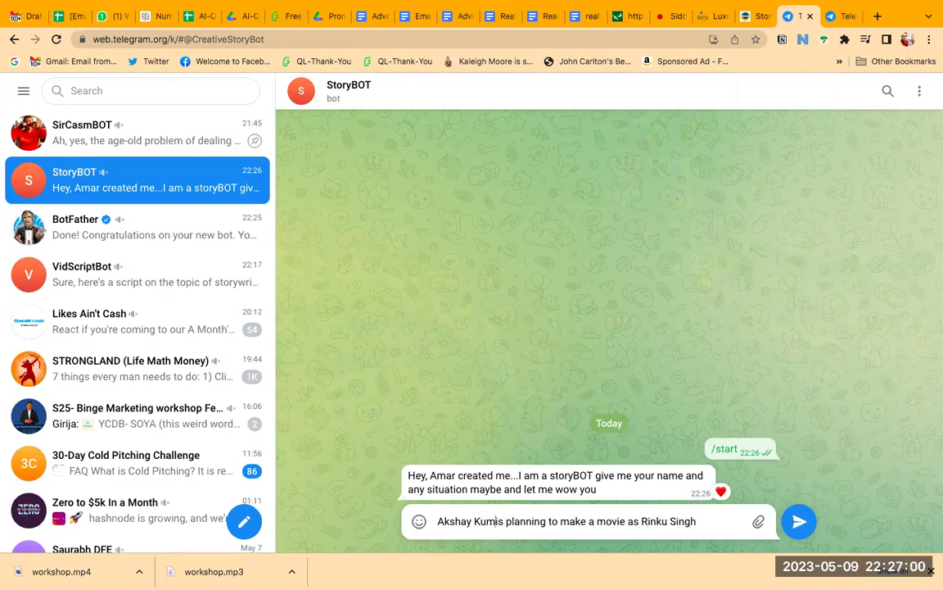
{"action": "left_click", "coordinate": [721, 522]}
{"action": "type", "text": "lol"}
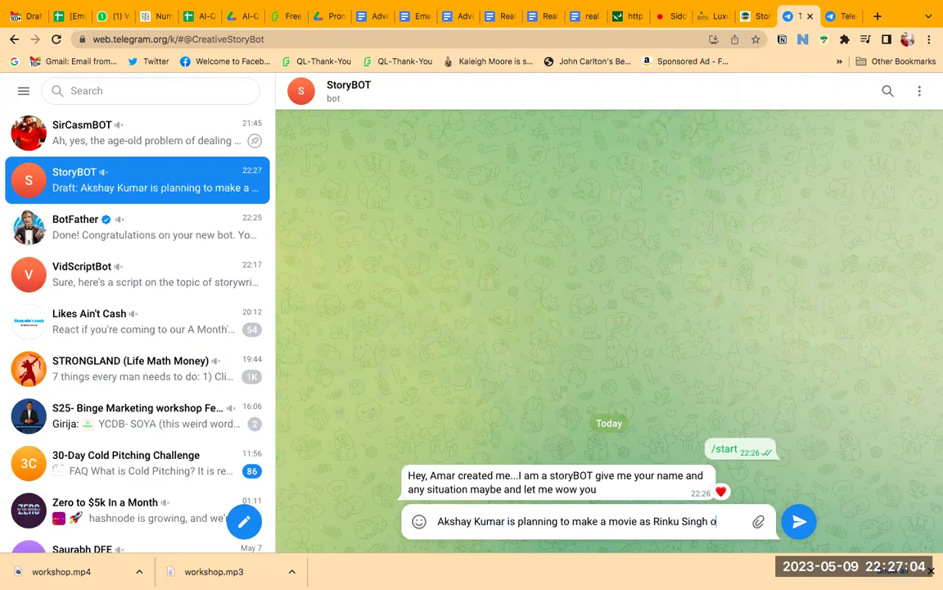
{"action": "key", "text": "Return"}
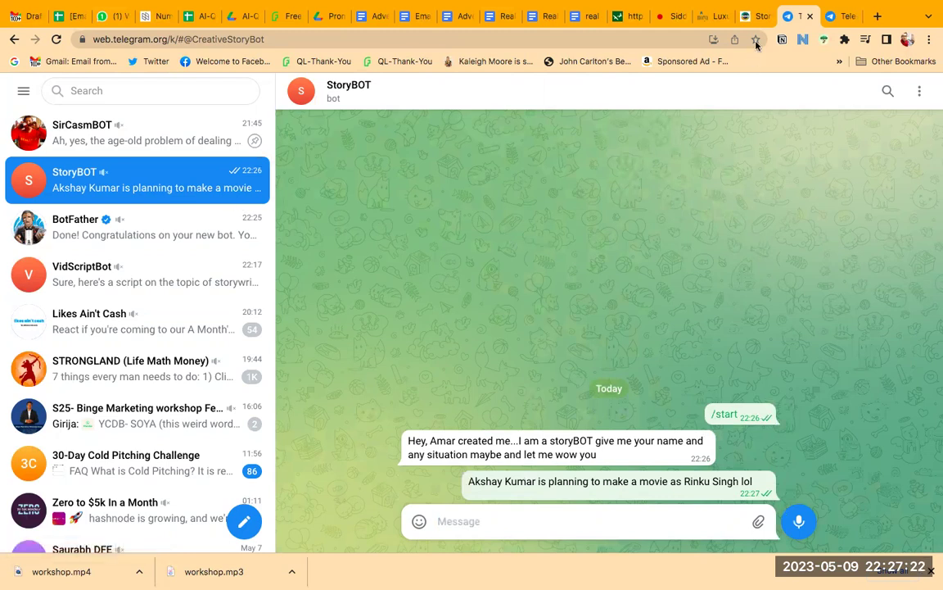
Step: Read through the story the bot sends in reply in the Telegram conversation
{"action": "left_click", "coordinate": [762, 17]}
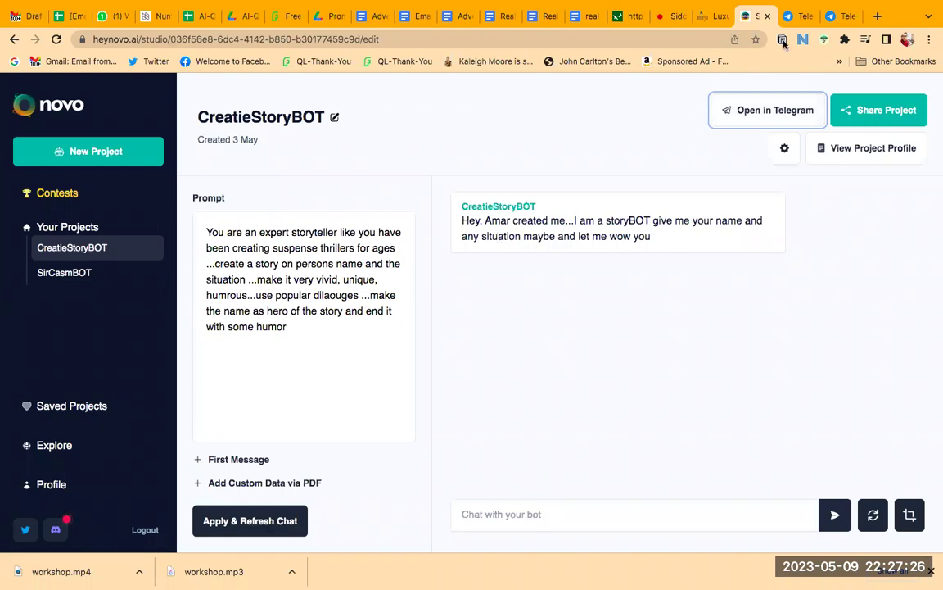
{"action": "left_click", "coordinate": [796, 16]}
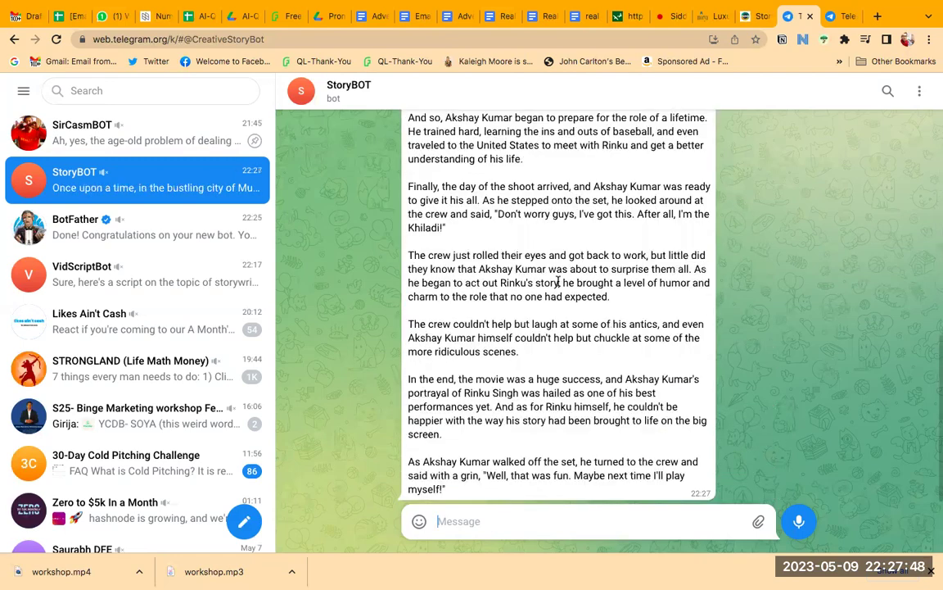
{"action": "scroll", "coordinate": [558, 282], "scroll_direction": "up", "scroll_amount": 2}
{"action": "scroll", "coordinate": [557, 282], "scroll_direction": "up", "scroll_amount": 5}
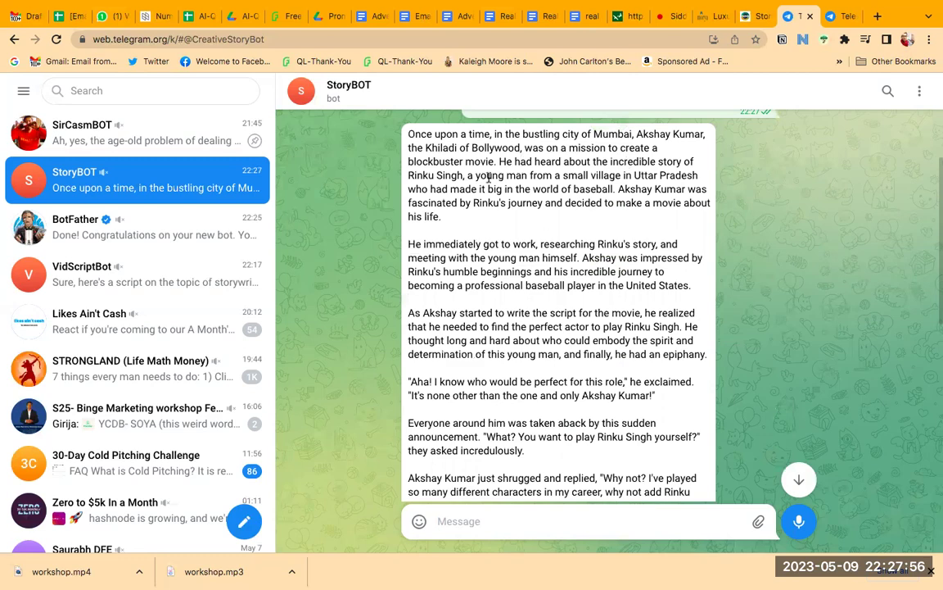
{"action": "scroll", "coordinate": [507, 197], "scroll_direction": "down", "scroll_amount": 5}
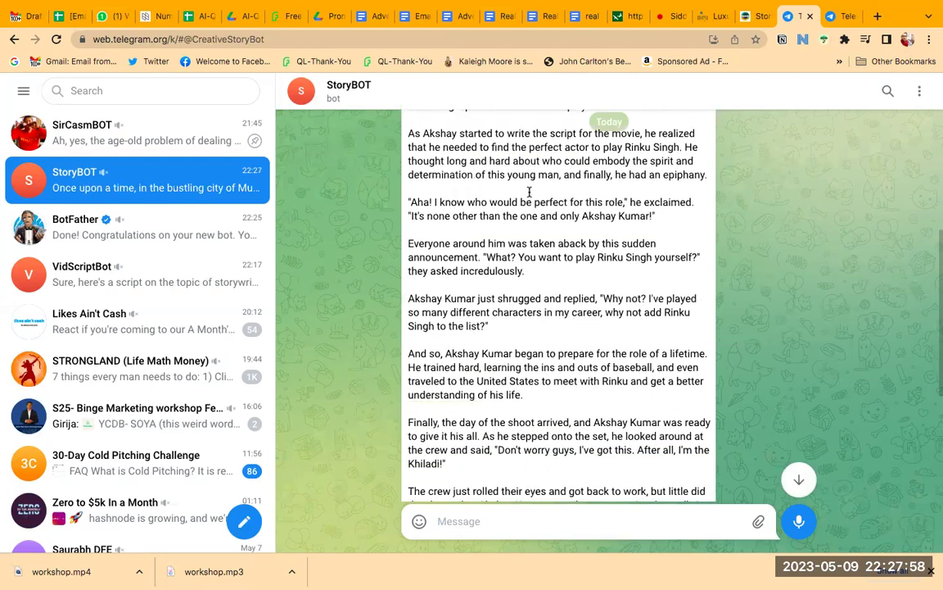
{"action": "scroll", "coordinate": [524, 223], "scroll_direction": "down", "scroll_amount": 2}
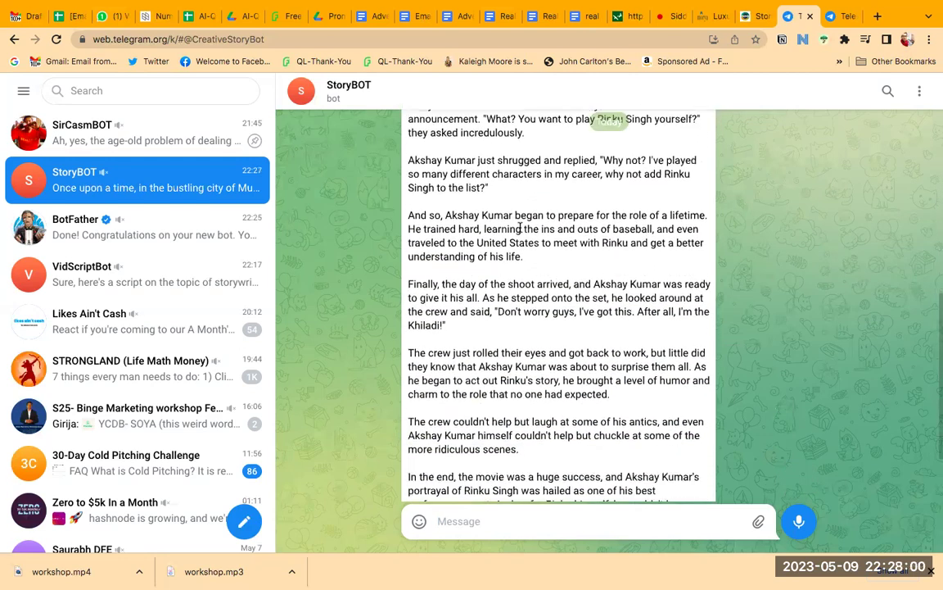
{"action": "scroll", "coordinate": [519, 231], "scroll_direction": "down", "scroll_amount": 2}
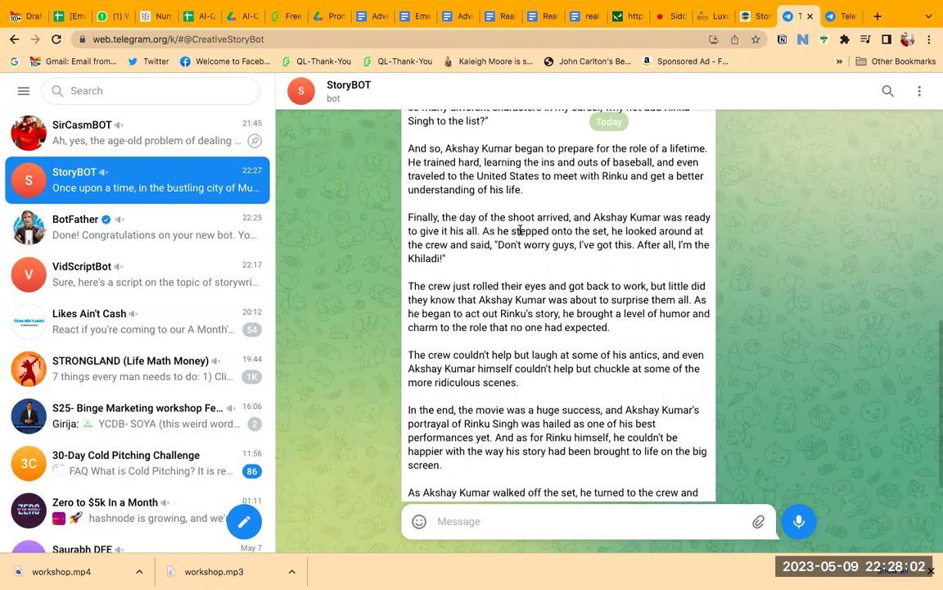
{"action": "scroll", "coordinate": [519, 268], "scroll_direction": "down", "scroll_amount": 1}
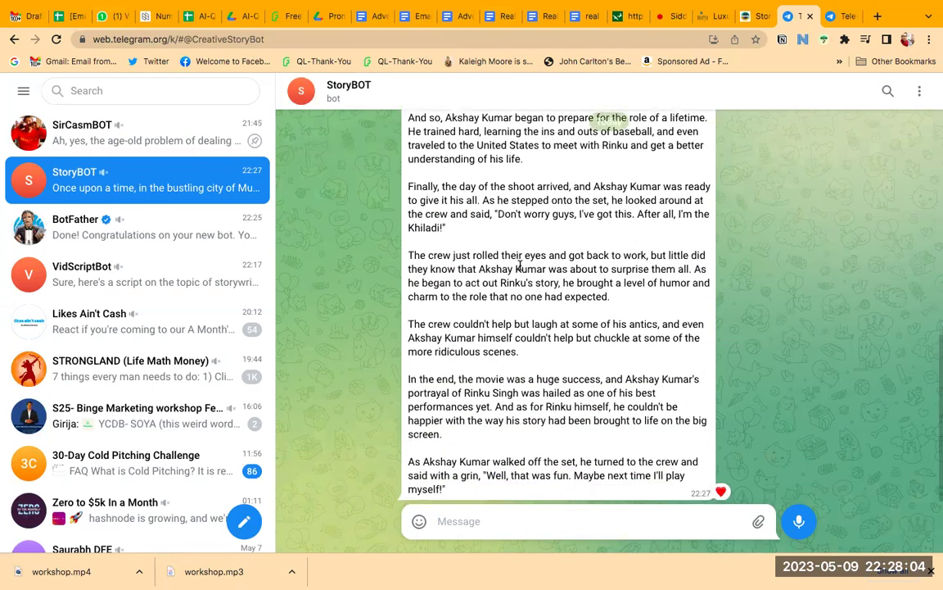
{"action": "scroll", "coordinate": [519, 268], "scroll_direction": "up", "scroll_amount": 6}
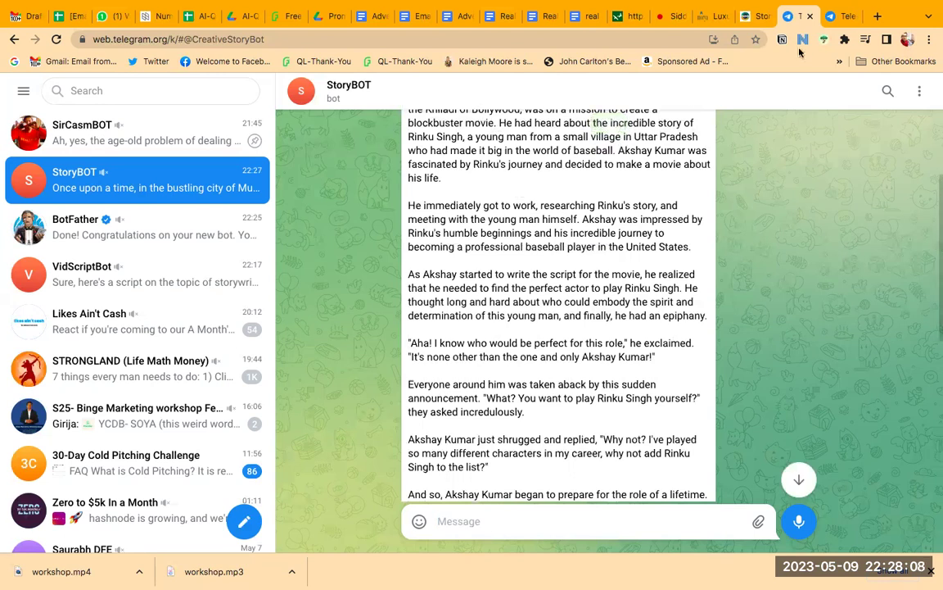
Step: Switch back to Novo and open the CreatieStoryBOT project
{"action": "key", "text": "ctrl+shift+Tab"}
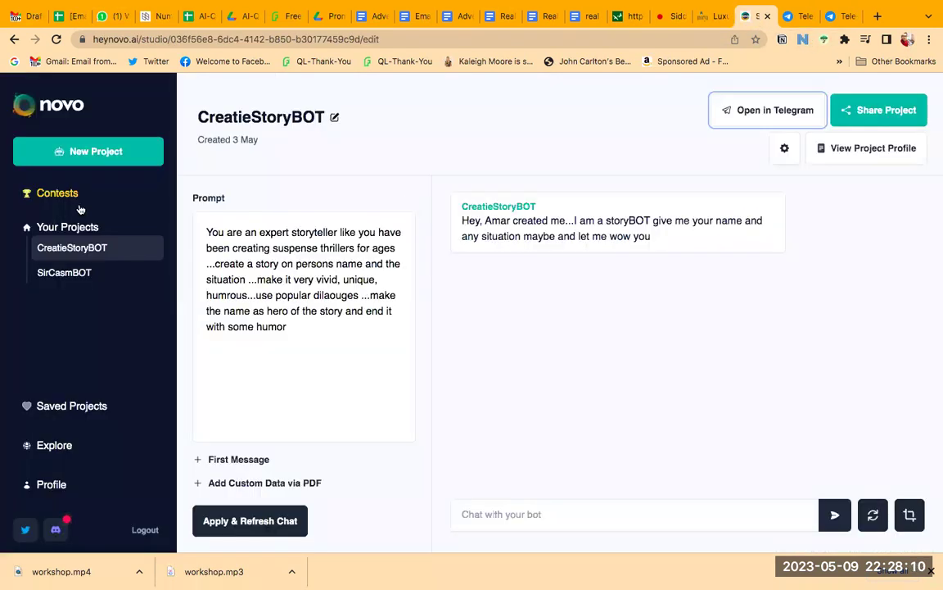
{"action": "left_click", "coordinate": [76, 249]}
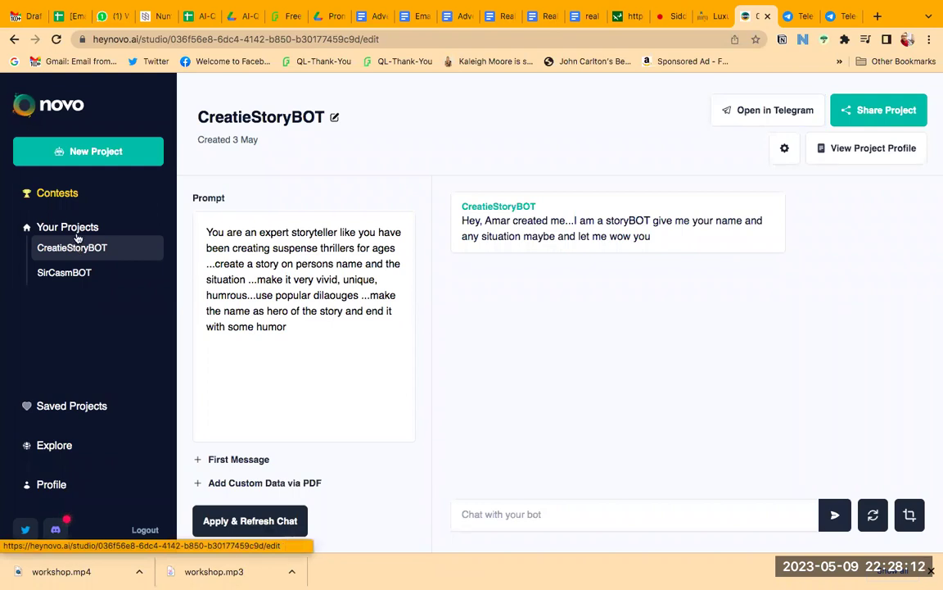